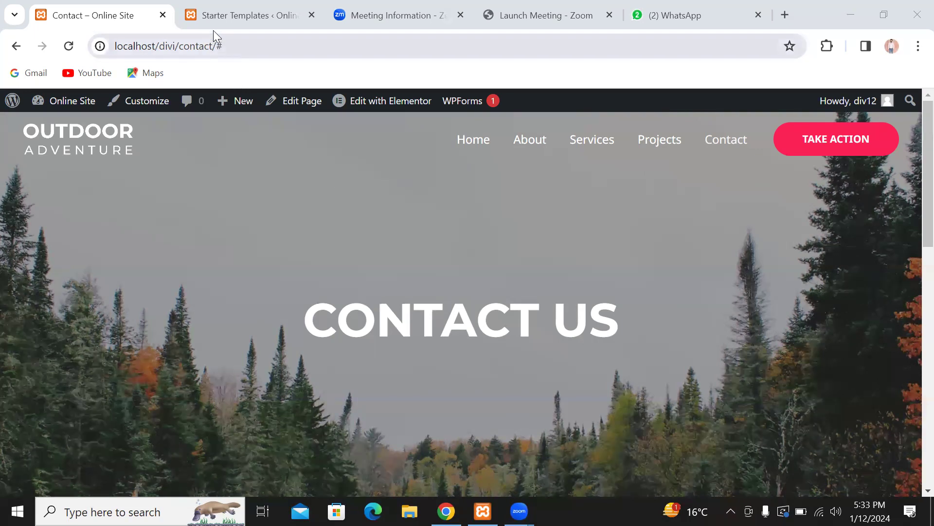
left_click(207, 19)
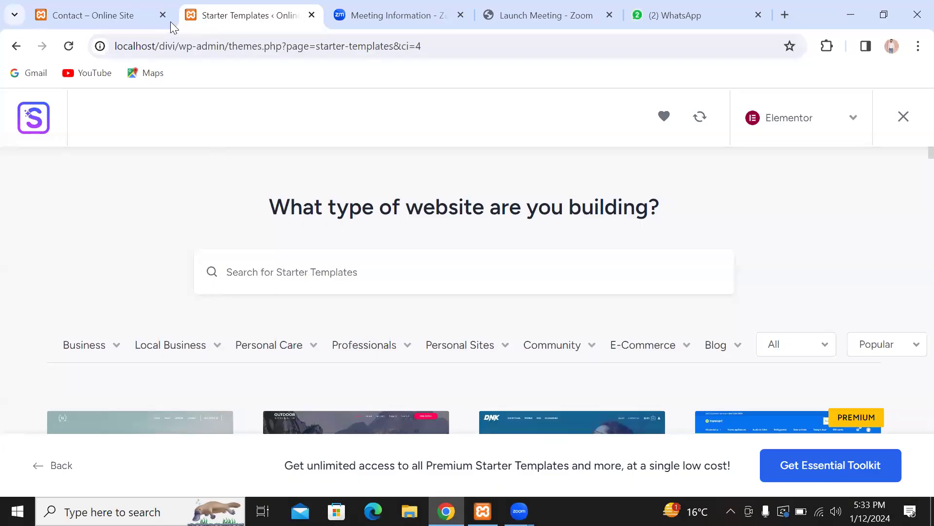
mouse_move(171, 22)
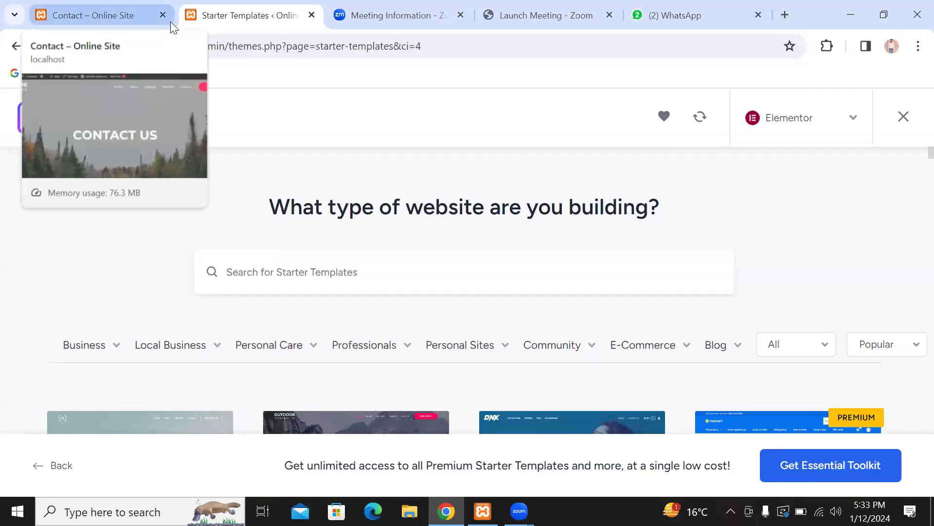
left_click(100, 20)
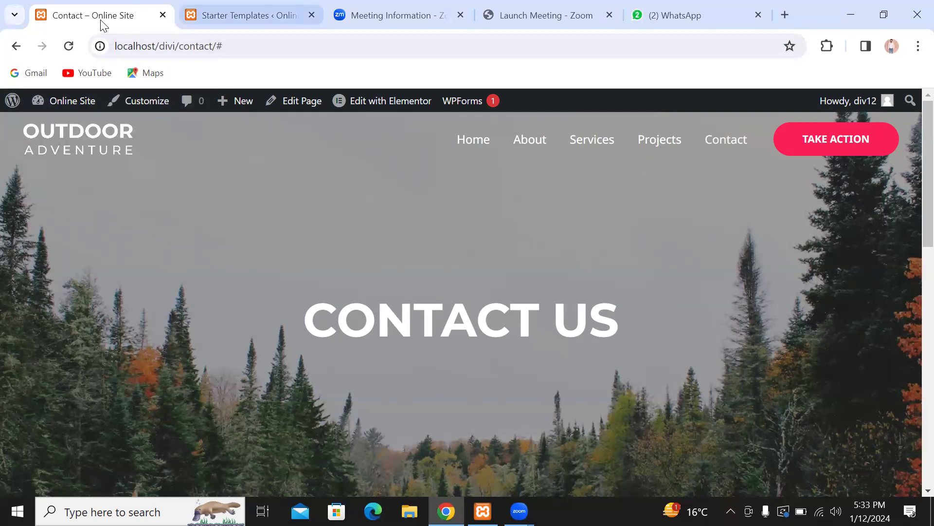
left_click(219, 20)
left_click(23, 51)
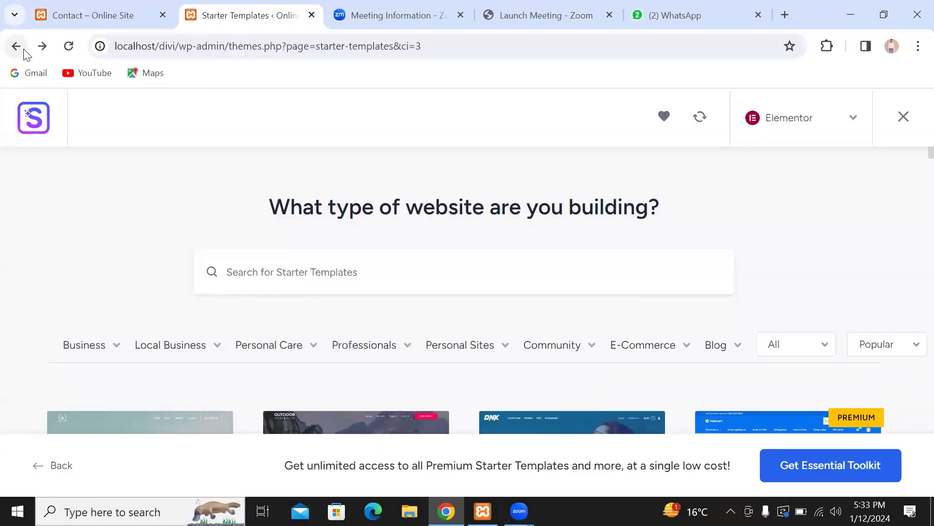
left_click(16, 48)
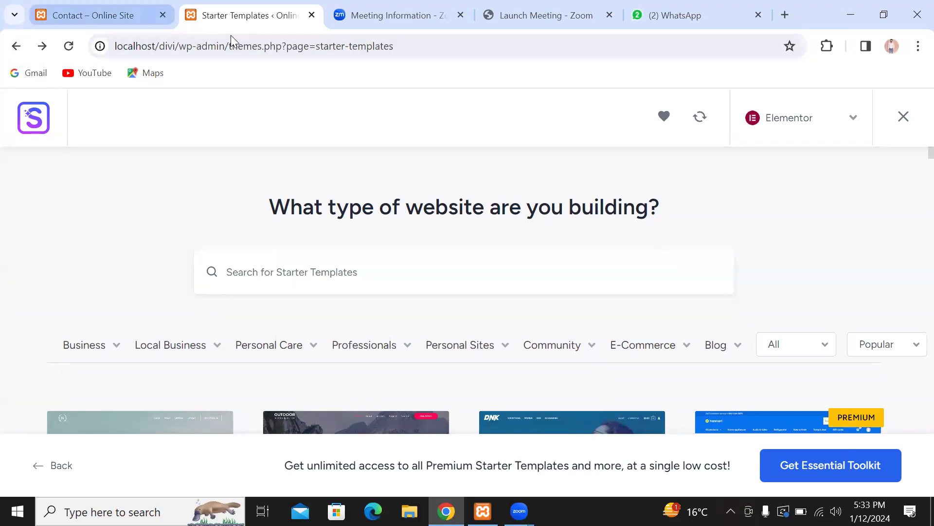
Open the WordPress admin area in a new tab from the Contact page and go to the installed themes
left_click(98, 15)
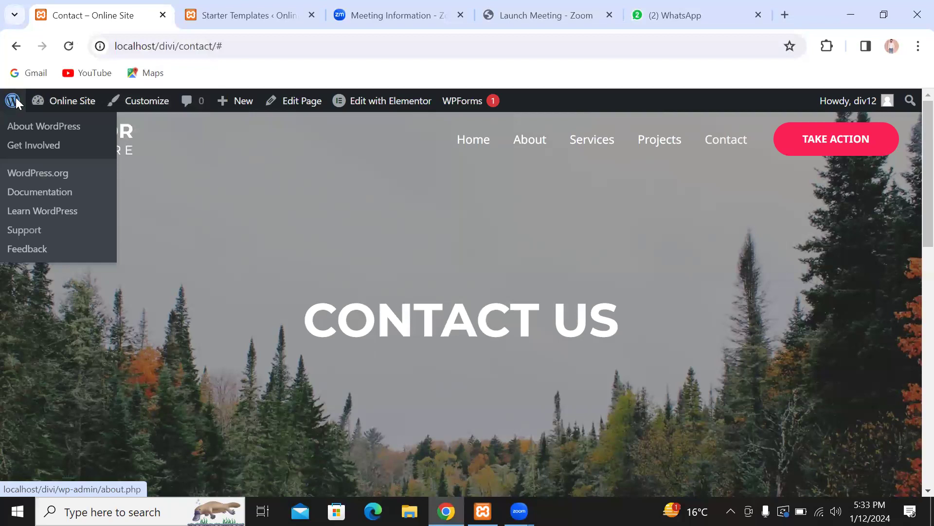
right_click(15, 100)
left_click(73, 117)
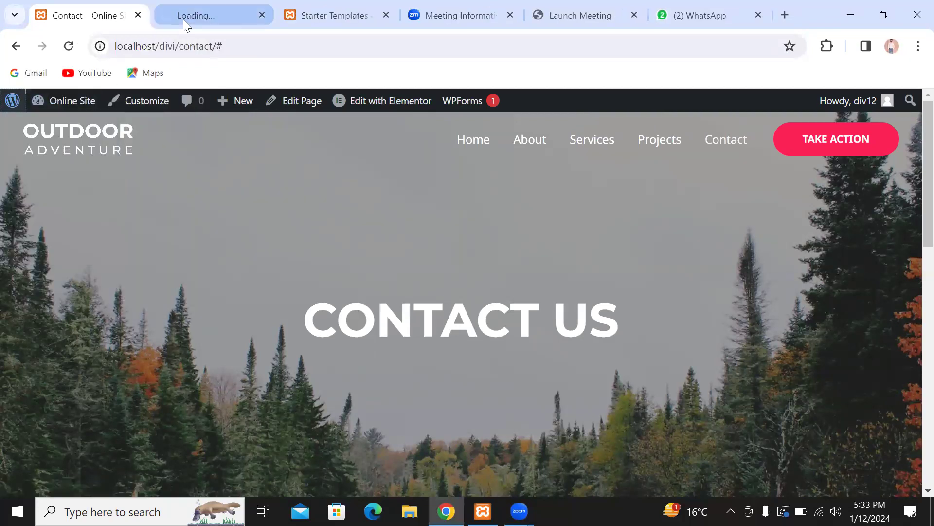
left_click(183, 20)
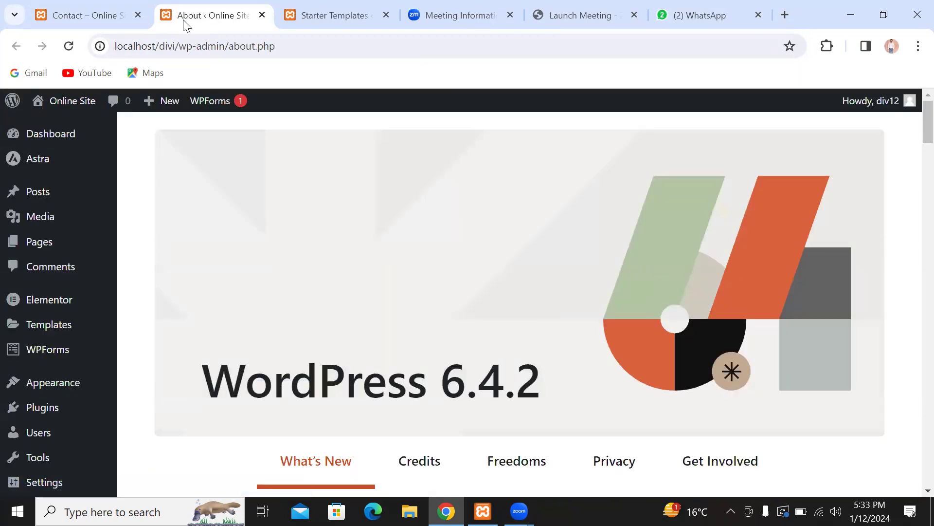
left_click(61, 384)
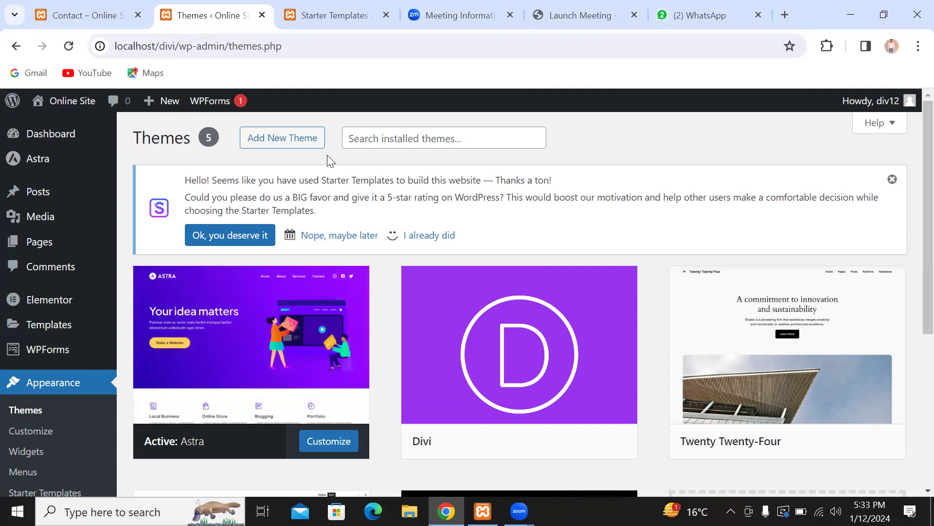
Search the directory of new themes for "astra" and look at the Astra theme's entry
left_click(285, 140)
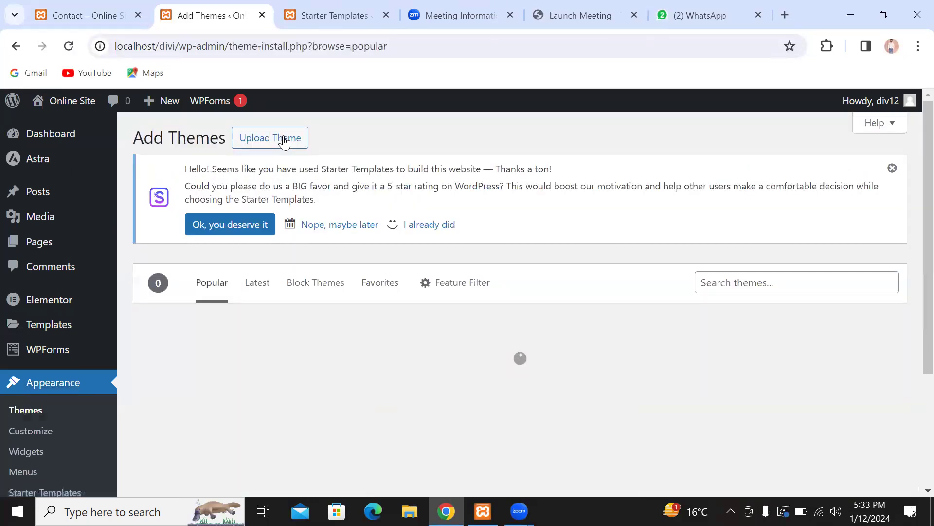
left_click(743, 286)
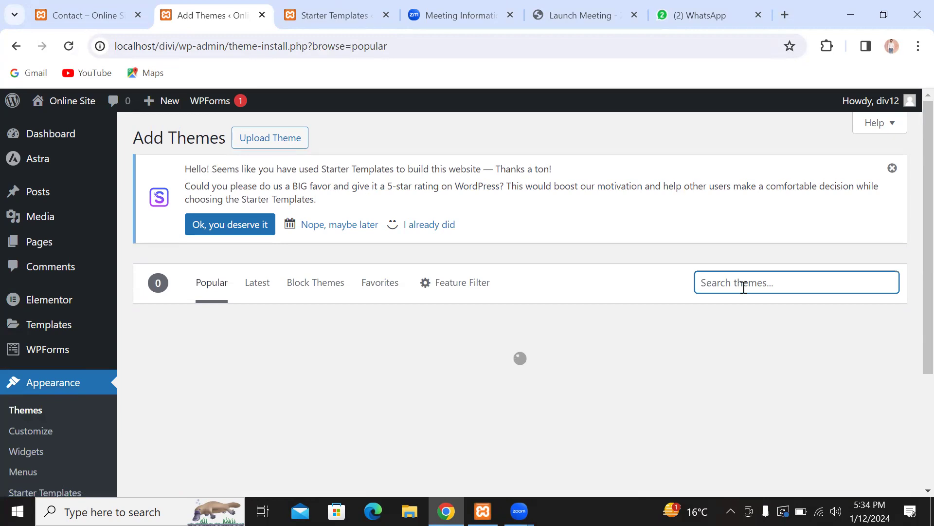
type("astra")
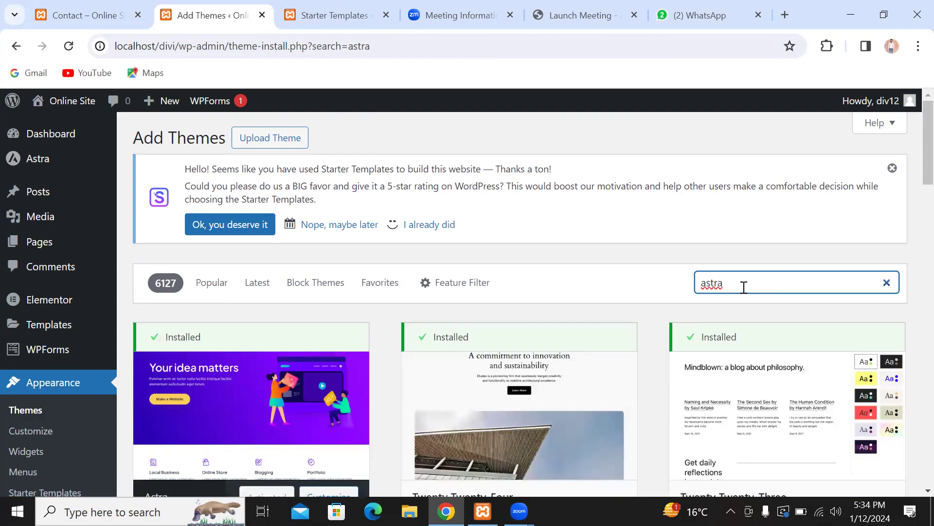
scroll(743, 287, "down", 2)
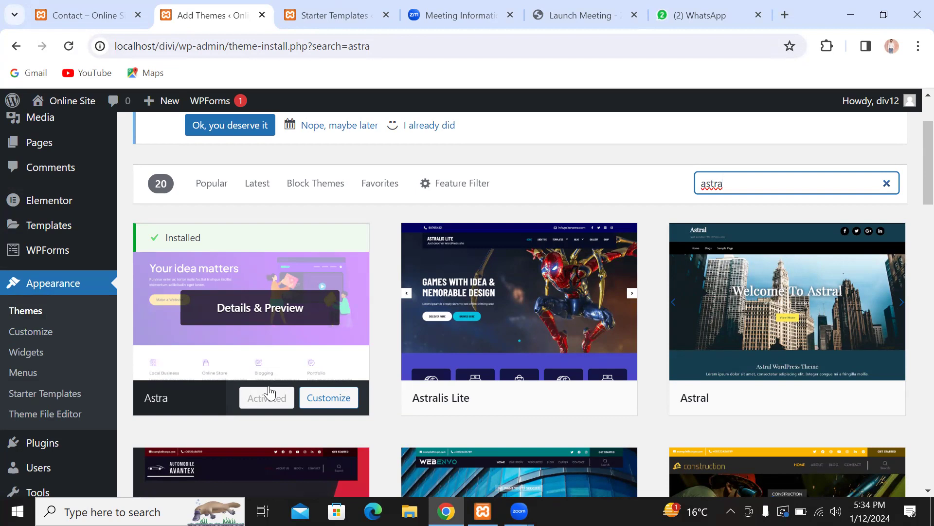
scroll(486, 311, "up", 2)
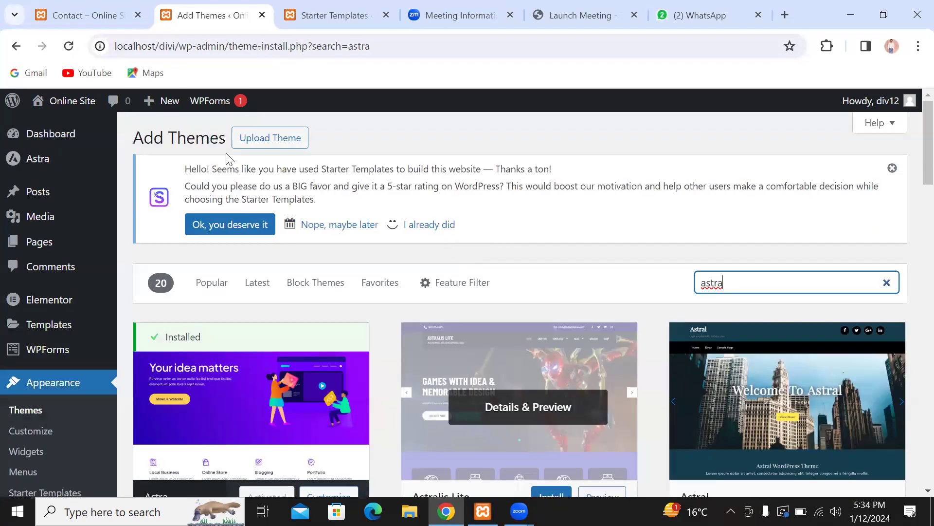
Return to the installed themes, open the active Astra theme's Customizer to review its list of sections, and close it
left_click(15, 45)
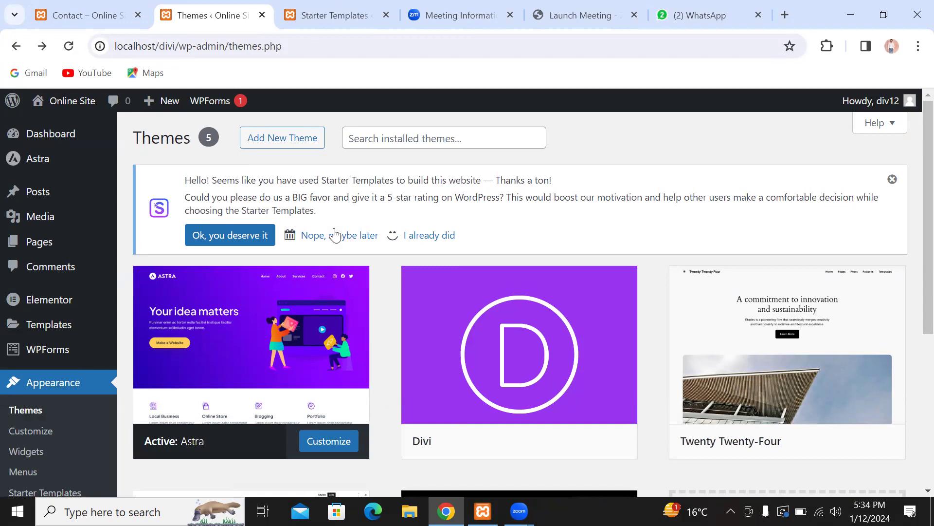
scroll(340, 132, "down", 1)
mouse_move(242, 361)
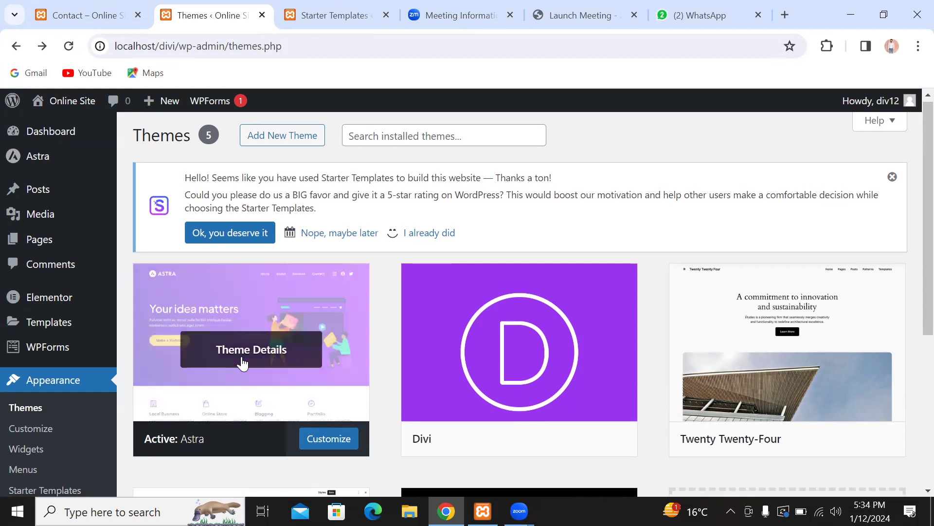
left_click(336, 439)
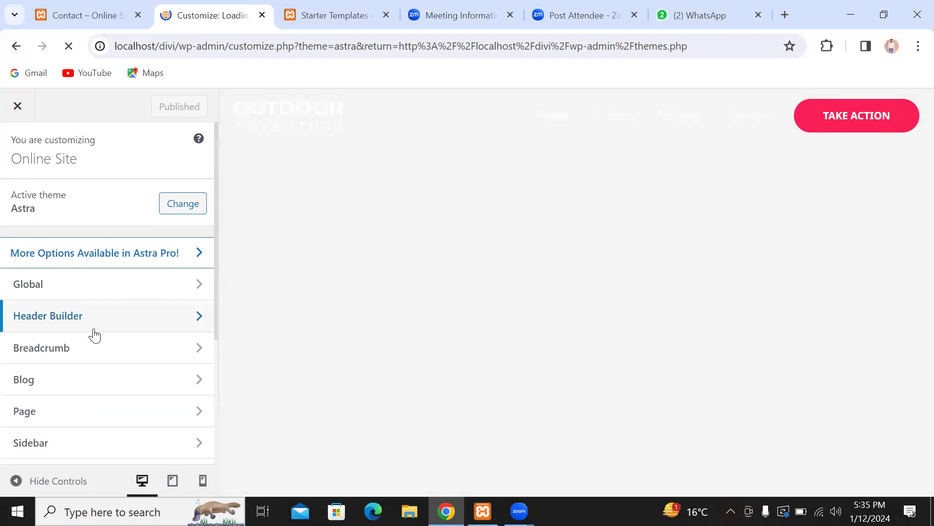
scroll(83, 359, "down", 1)
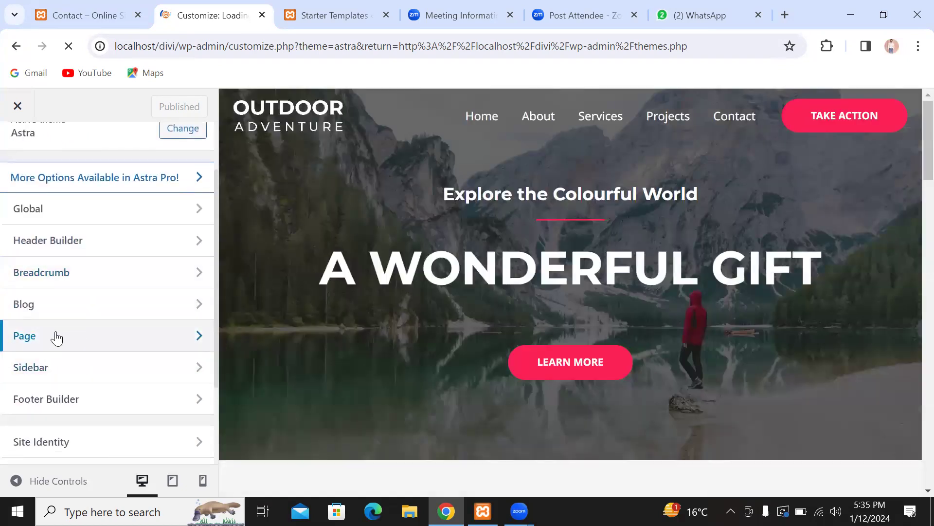
scroll(94, 371, "down", 1)
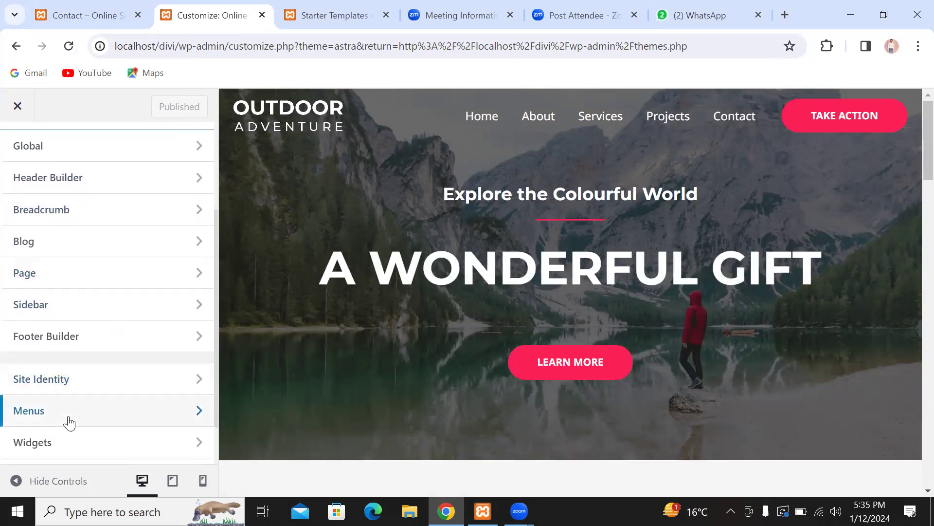
scroll(67, 422, "down", 1)
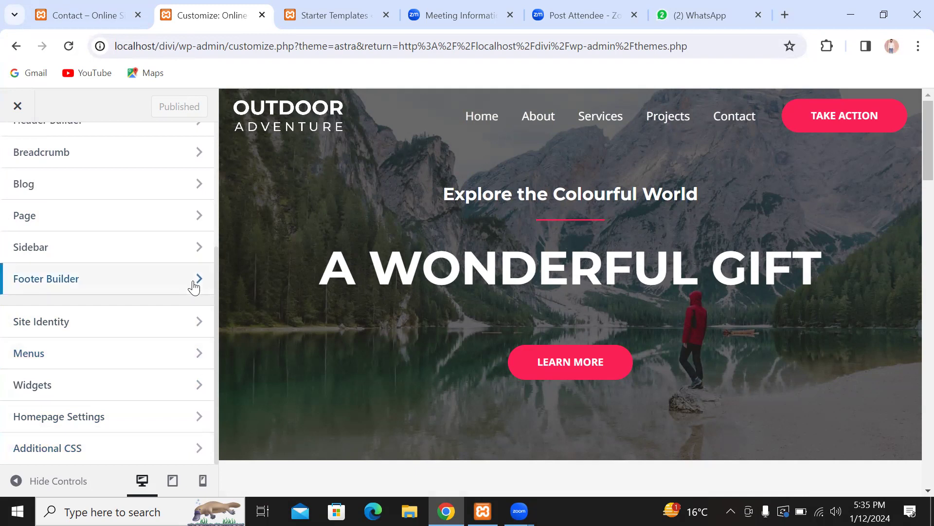
scroll(200, 319, "up", 4)
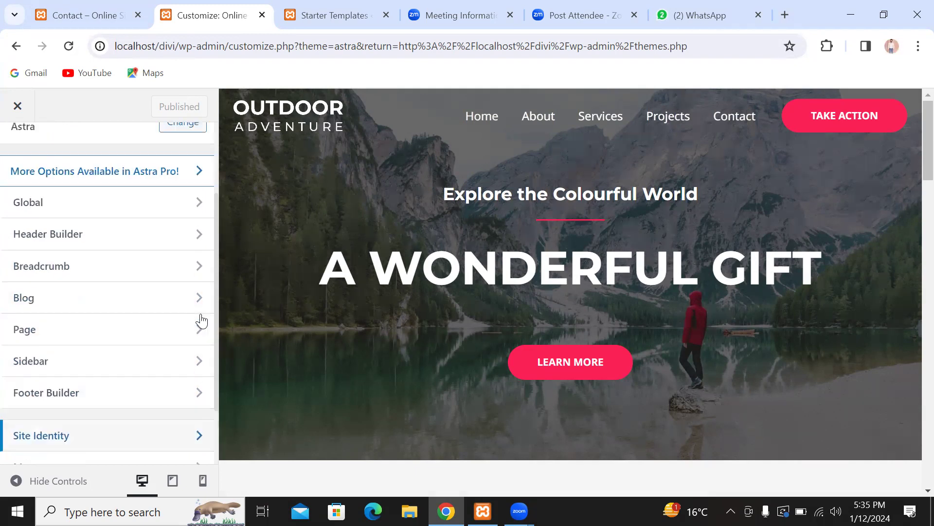
left_click(17, 107)
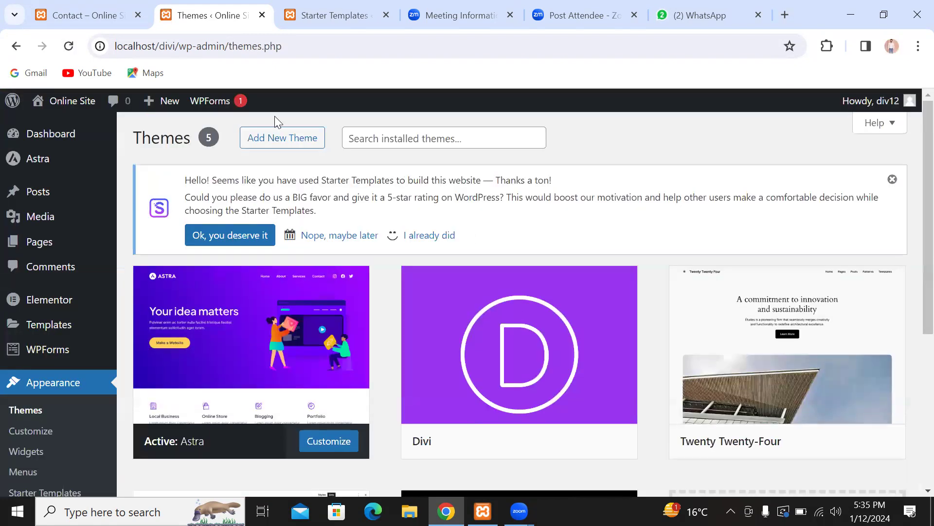
Open the Astra dashboard and examine its Quick Settings and Useful Plugins sections
mouse_move(62, 242)
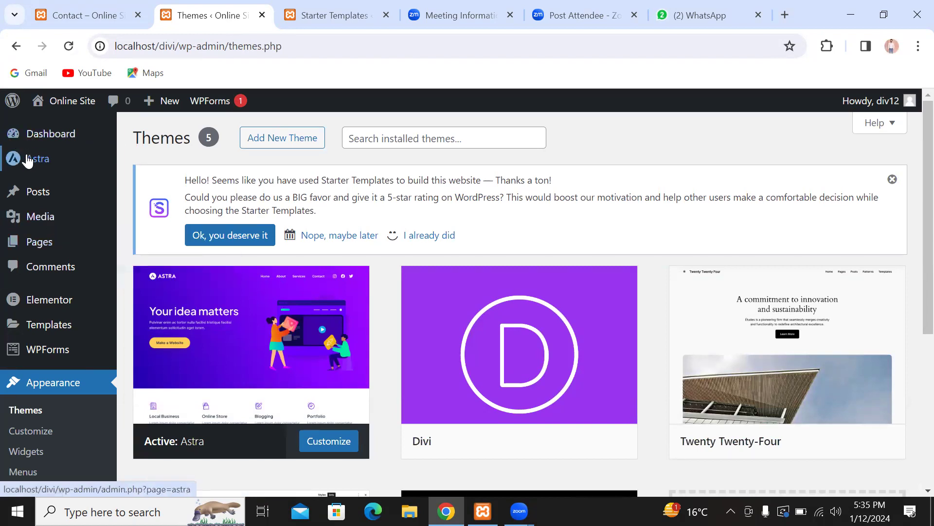
mouse_move(42, 165)
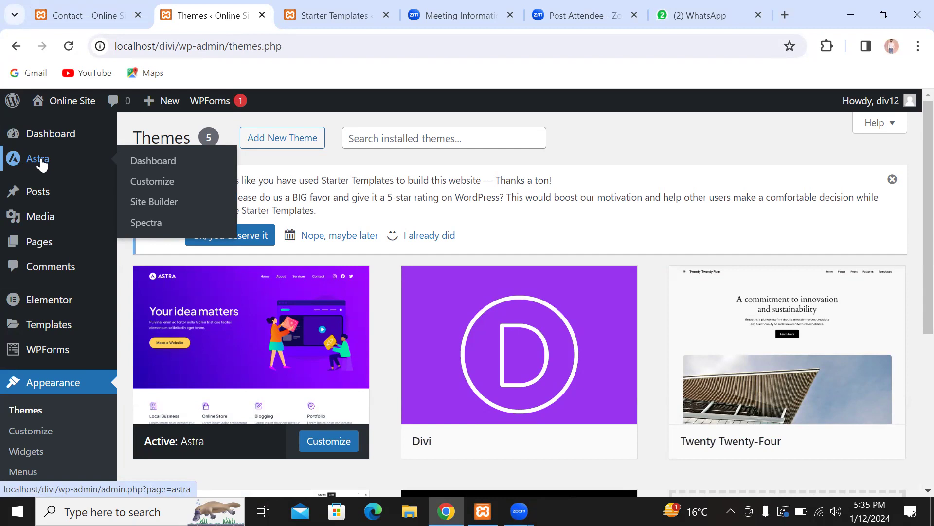
left_click(42, 159)
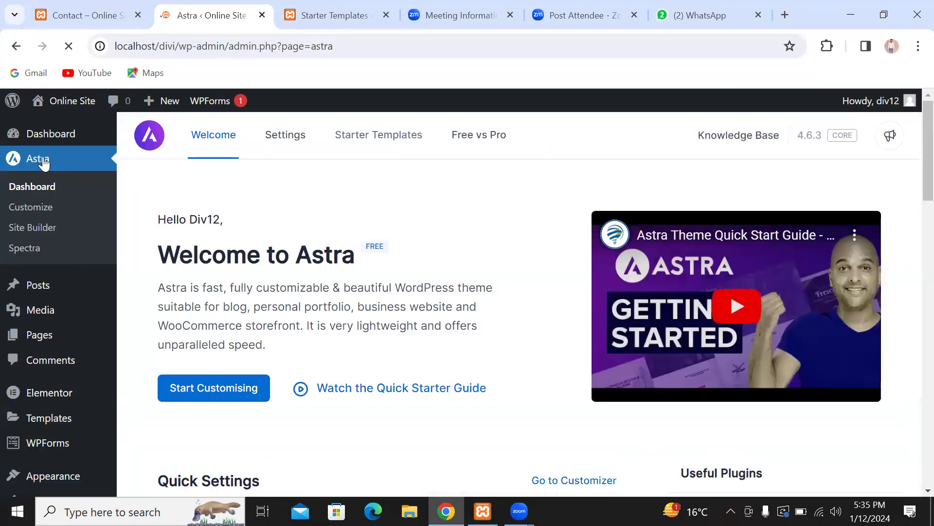
scroll(285, 241, "down", 4)
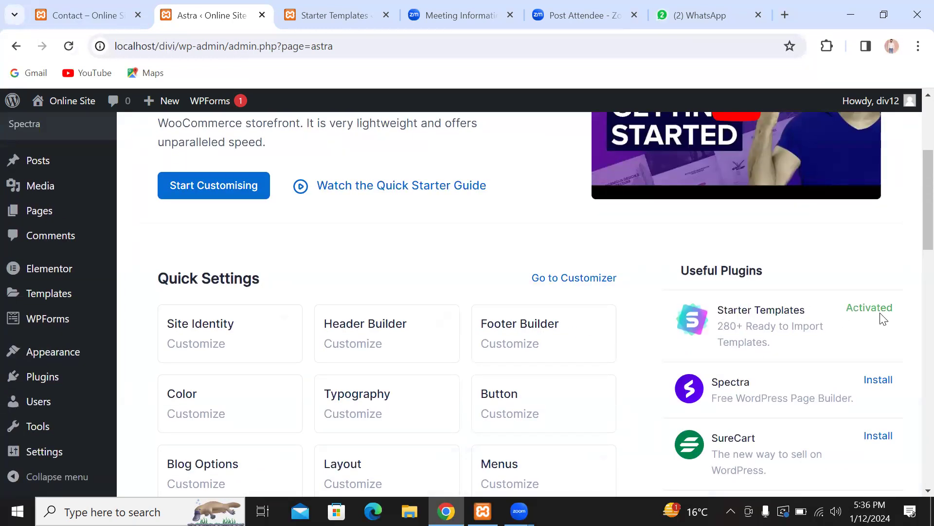
scroll(883, 319, "up", 4)
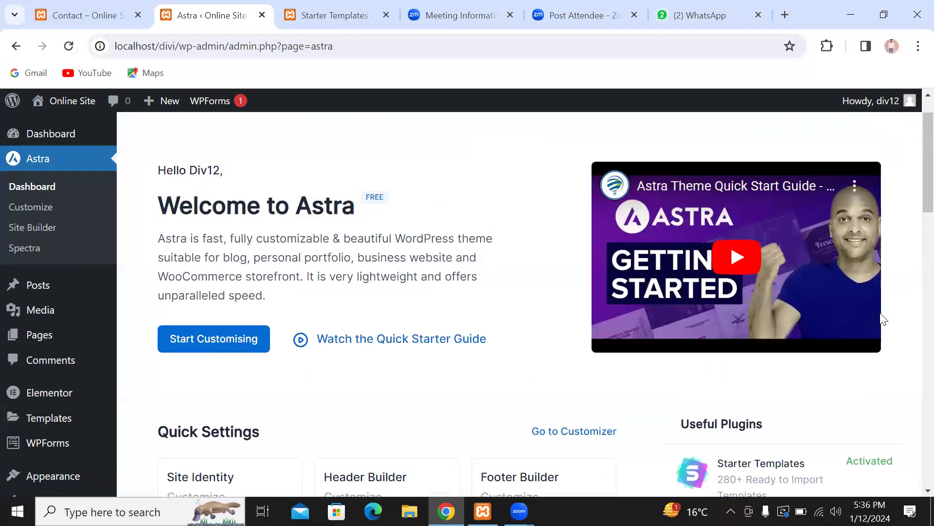
scroll(684, 336, "down", 2)
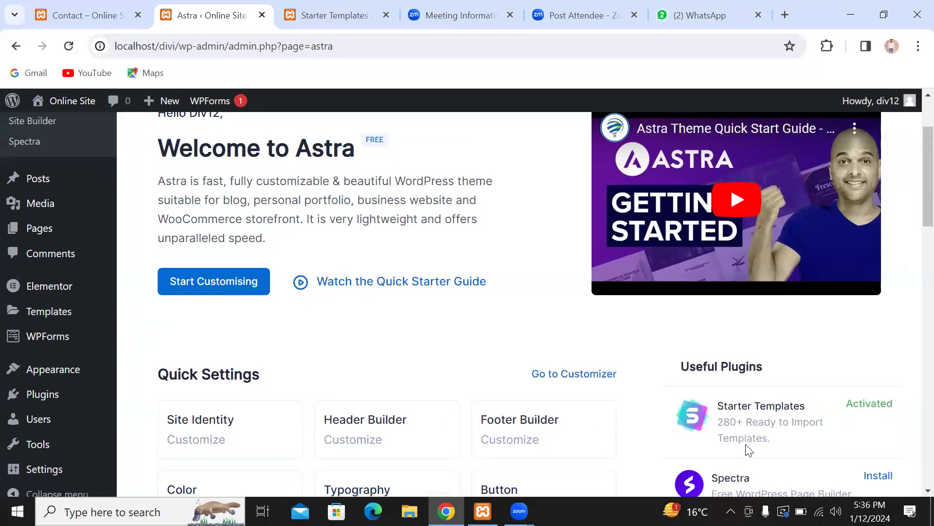
scroll(748, 450, "down", 3)
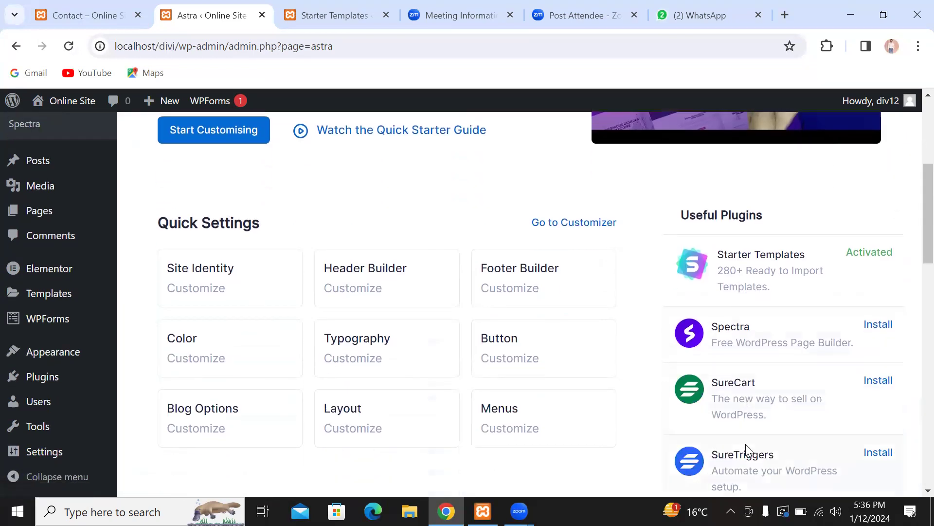
scroll(746, 449, "down", 2)
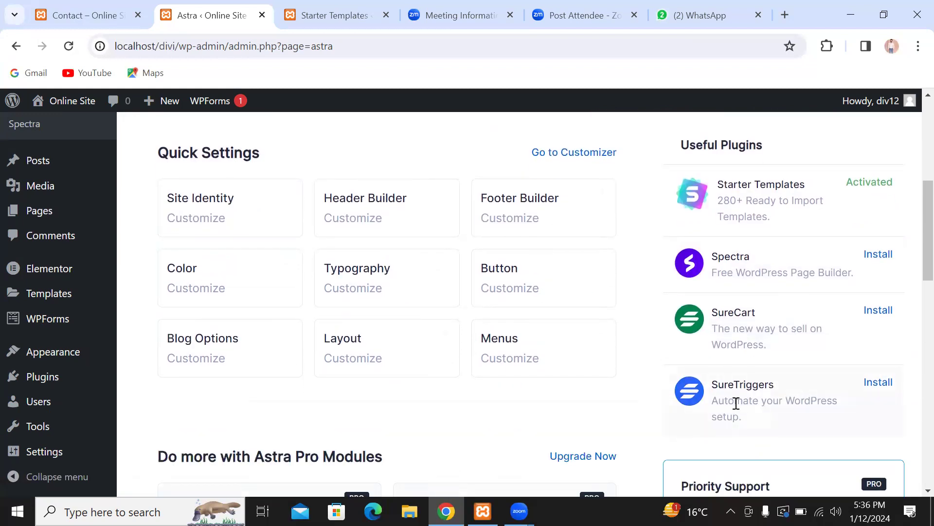
scroll(762, 349, "up", 1)
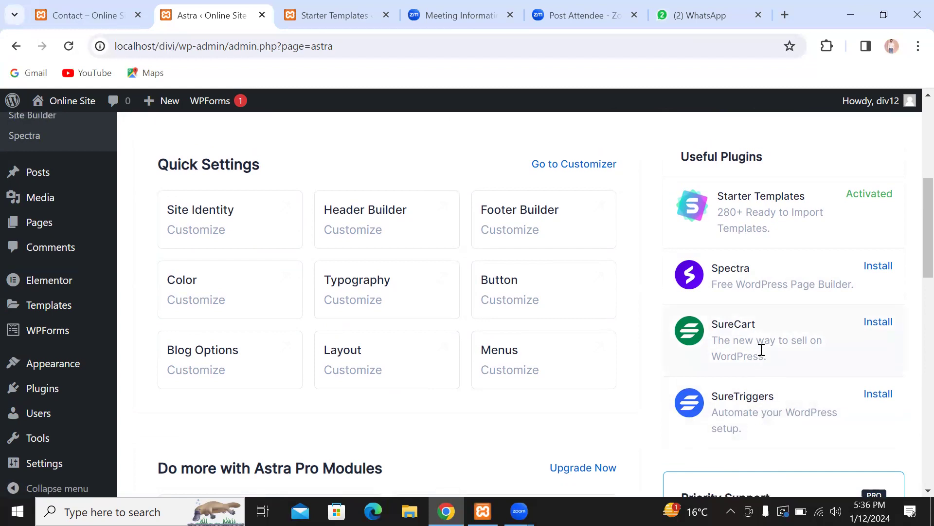
scroll(762, 355, "up", 2)
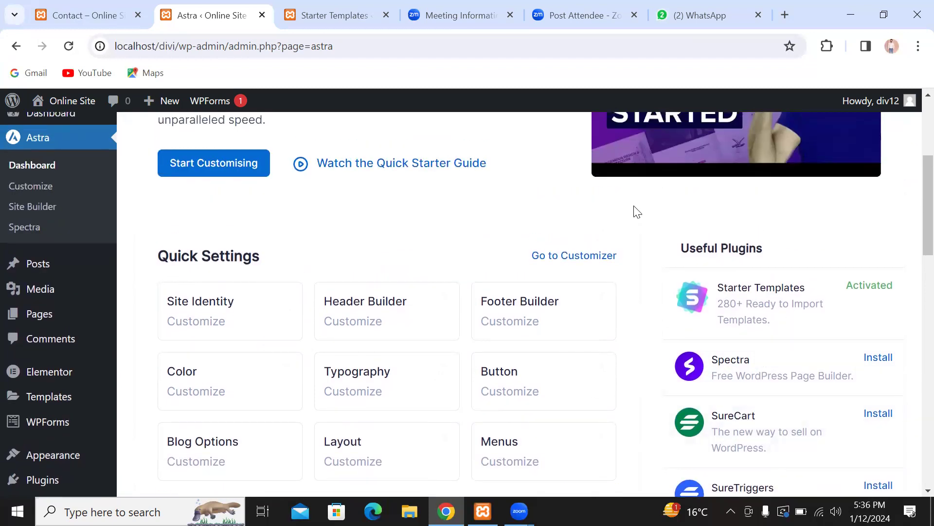
scroll(633, 207, "up", 3)
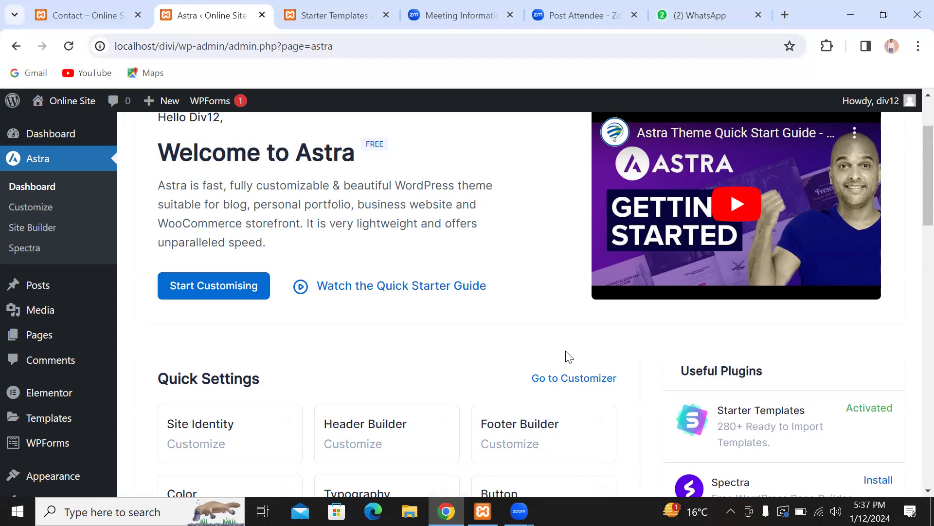
Look through the Astra Pro modules listed on the Astra dashboard
scroll(569, 357, "down", 13)
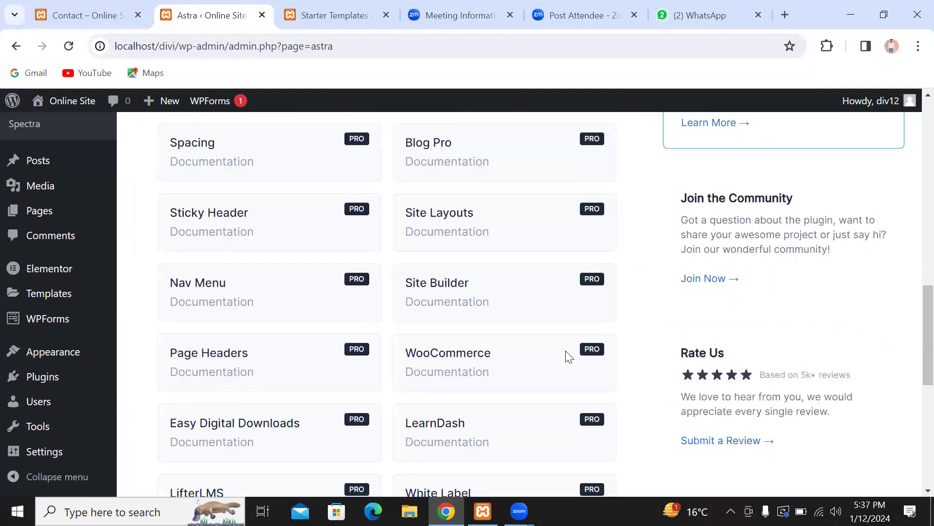
scroll(568, 357, "down", 5)
scroll(568, 357, "up", 7)
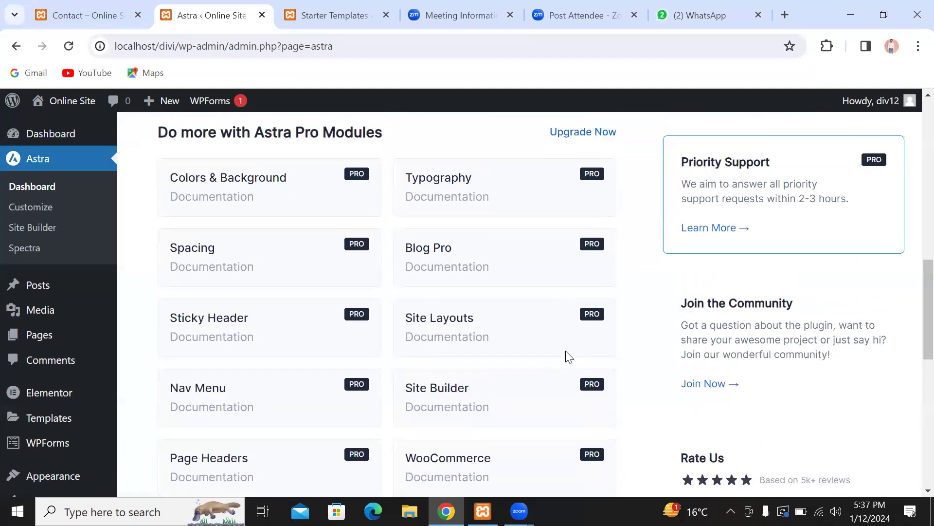
Examine the rest of the Astra Pro modules and the Astra Integrations section on the Astra dashboard
scroll(568, 357, "up", 1)
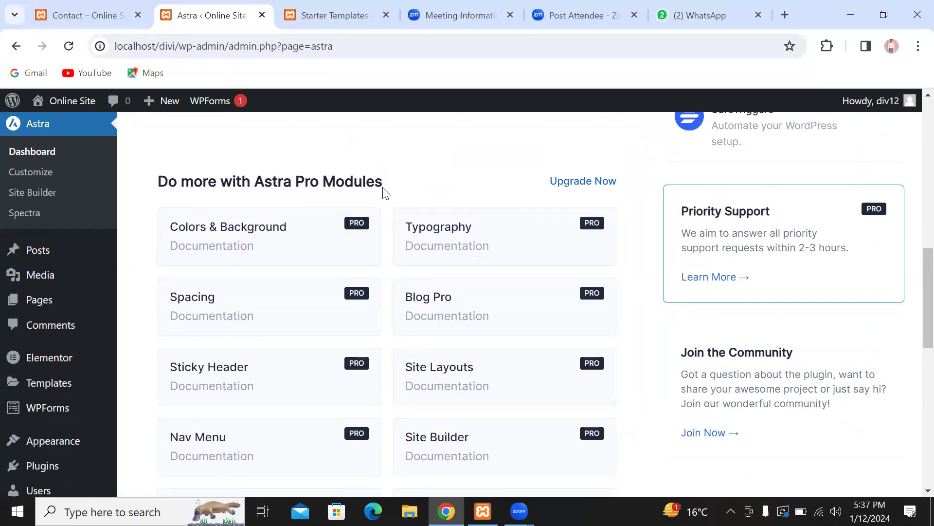
scroll(386, 193, "down", 1)
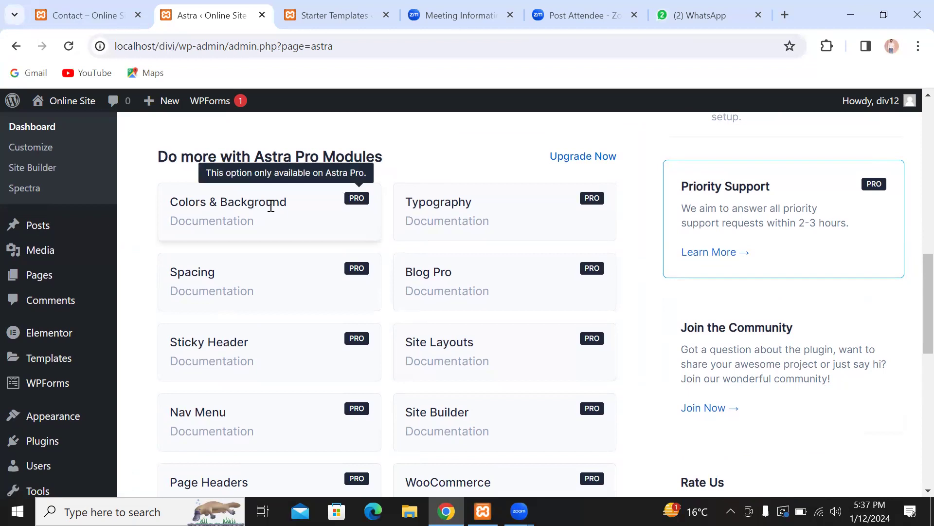
scroll(399, 256, "down", 2)
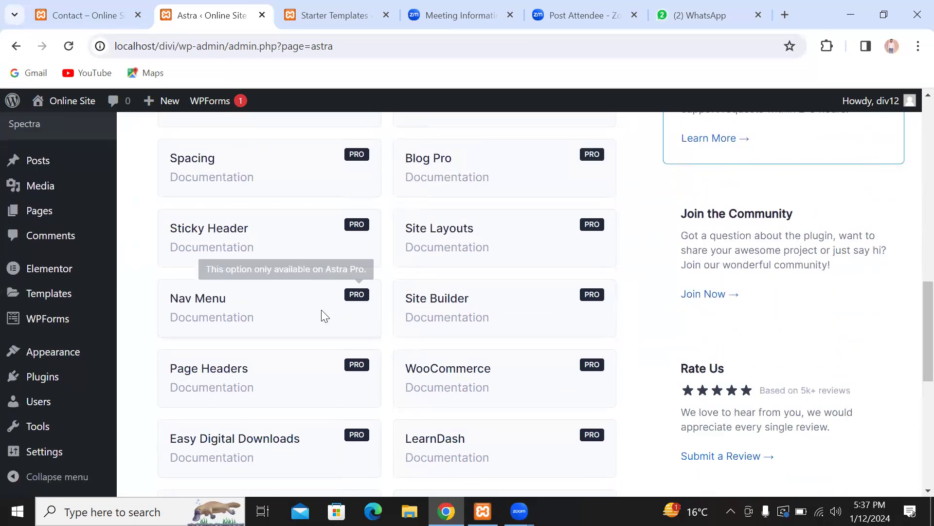
scroll(322, 311, "down", 2)
scroll(322, 311, "down", 1)
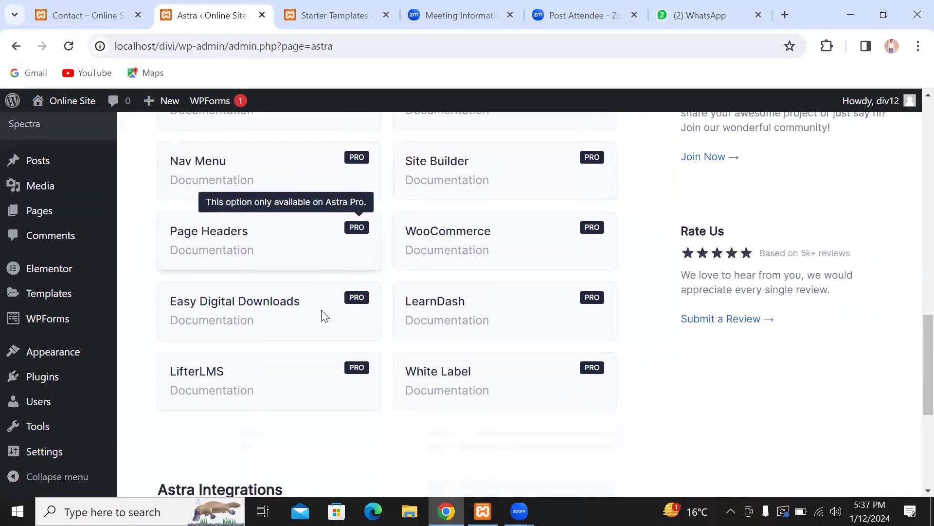
scroll(322, 316, "down", 4)
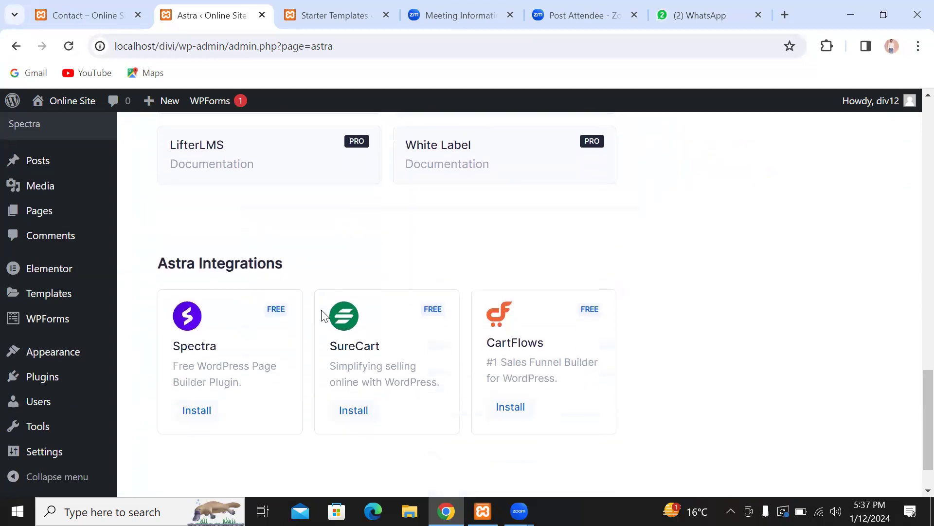
scroll(321, 315, "down", 1)
scroll(322, 315, "up", 3)
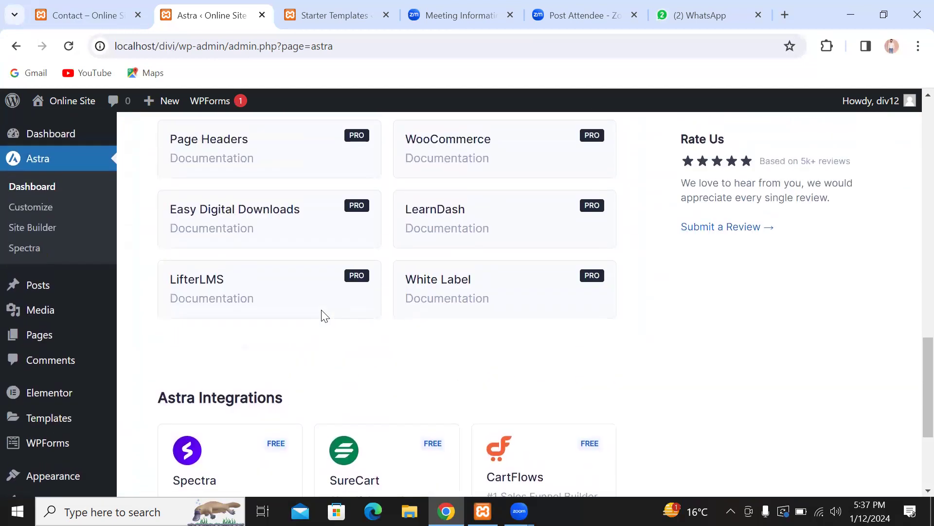
scroll(322, 315, "down", 4)
scroll(322, 316, "up", 8)
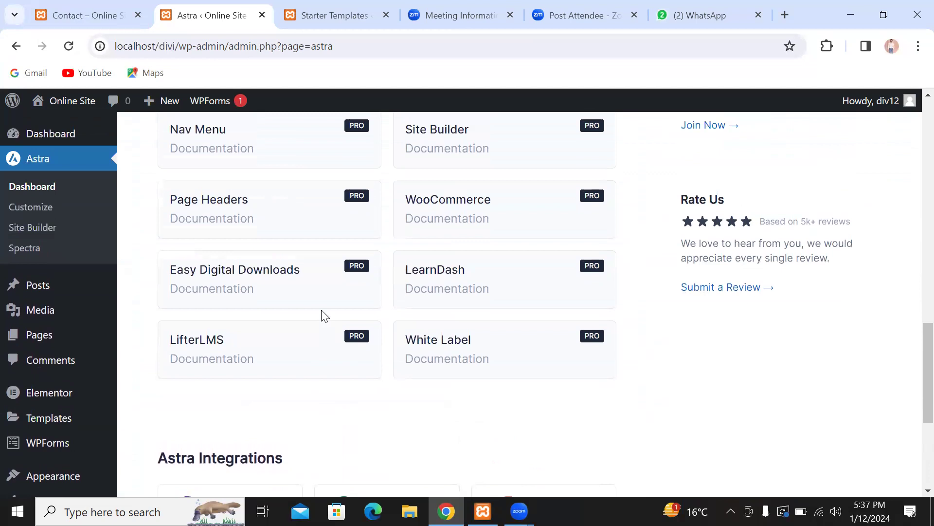
scroll(322, 316, "up", 8)
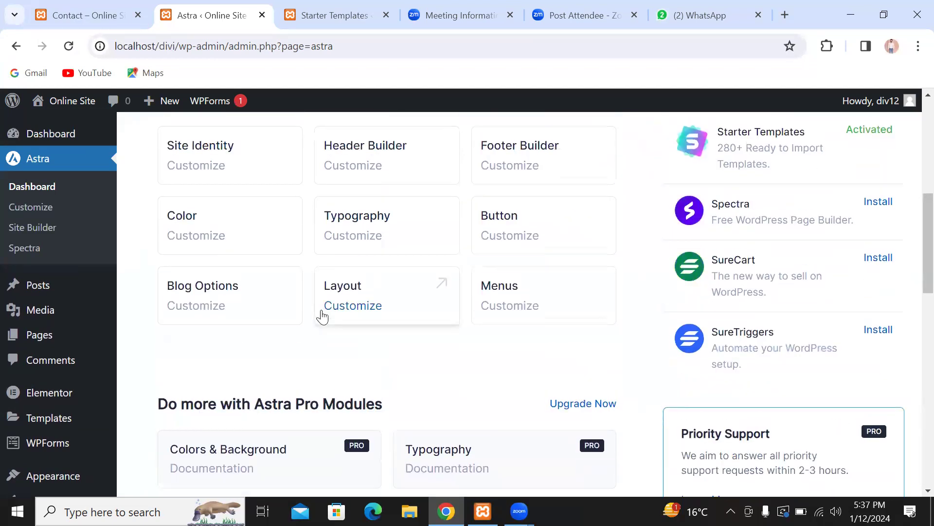
scroll(322, 316, "up", 2)
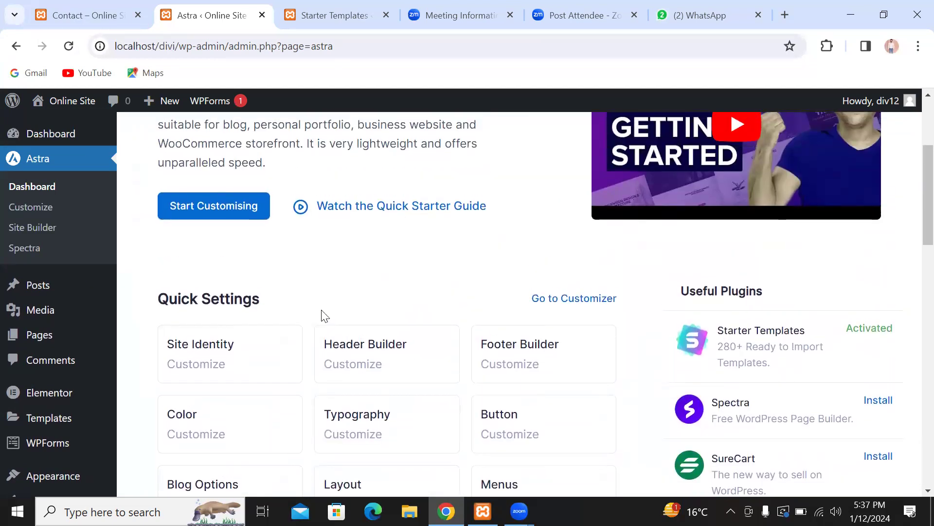
scroll(323, 316, "up", 3)
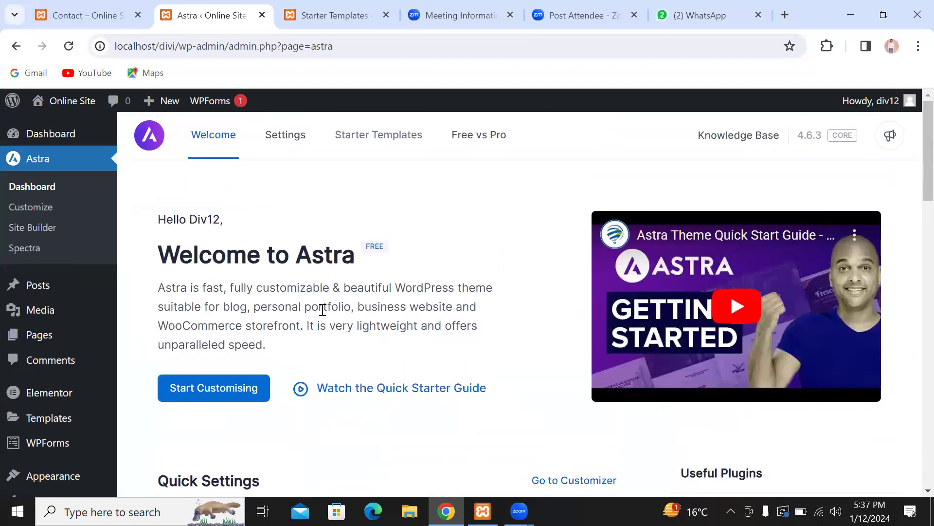
Open Astra's Starter Templates, choose to build with Classic Starter Templates, and select Elementor as the page builder
left_click(373, 143)
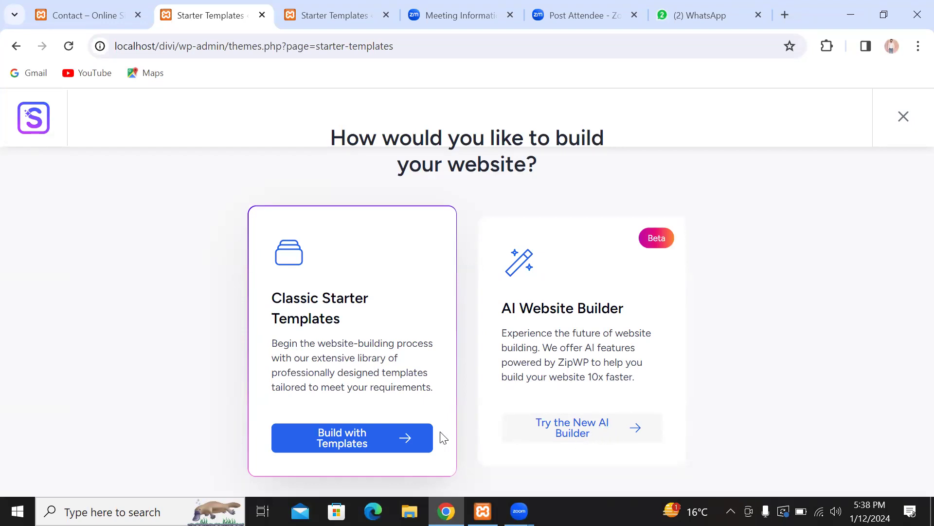
left_click(375, 444)
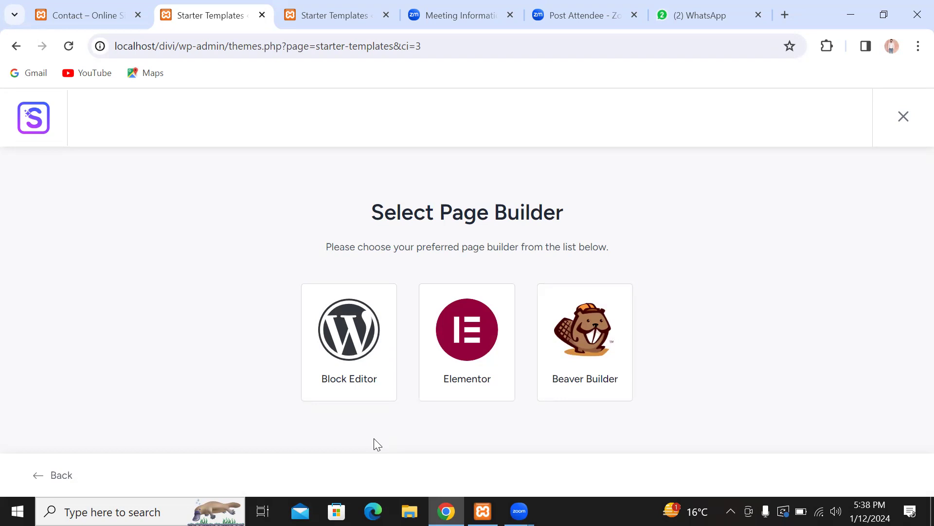
left_click(469, 355)
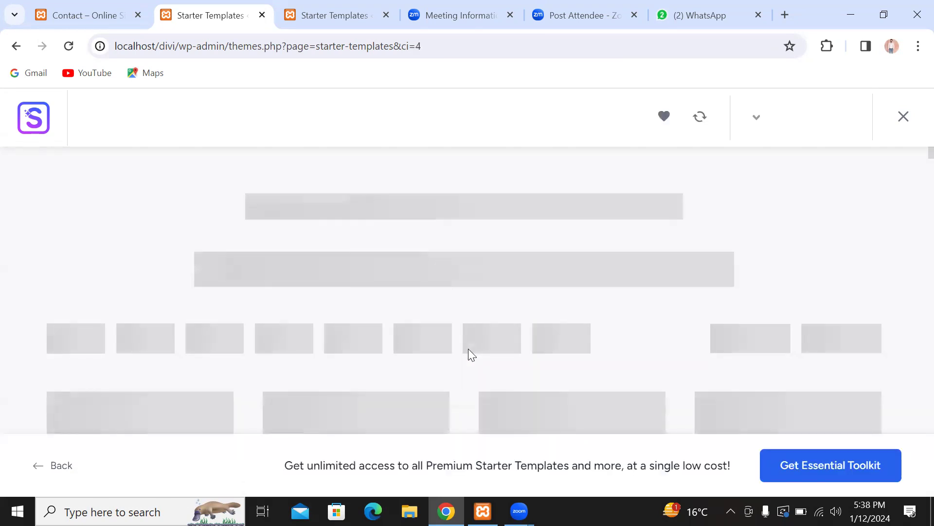
mouse_move(468, 350)
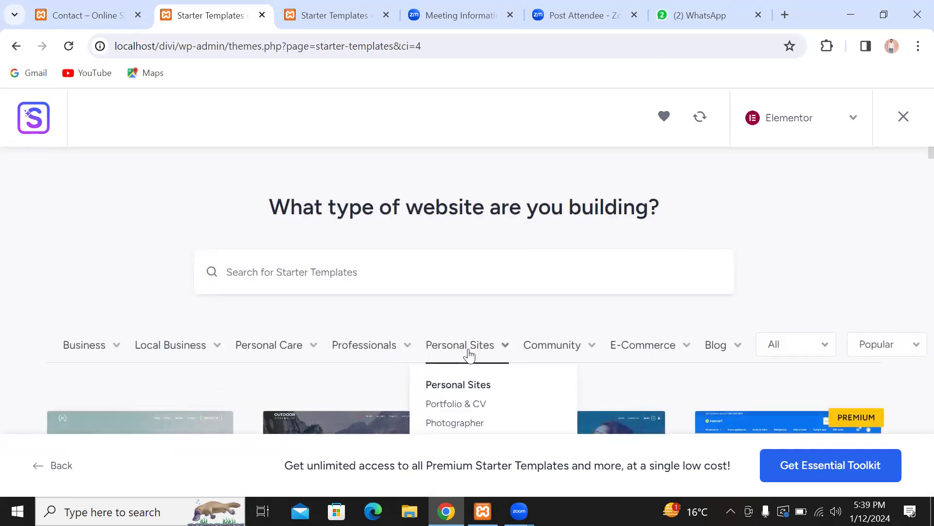
Look over the first row of Elementor starter templates, such as Brandstore and Electronic Store
scroll(775, 263, "down", 3)
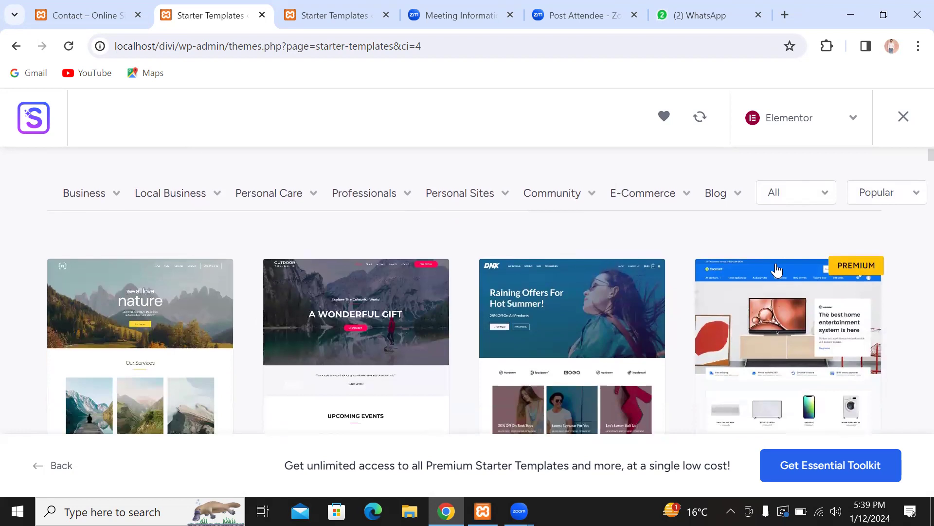
scroll(777, 270, "down", 2)
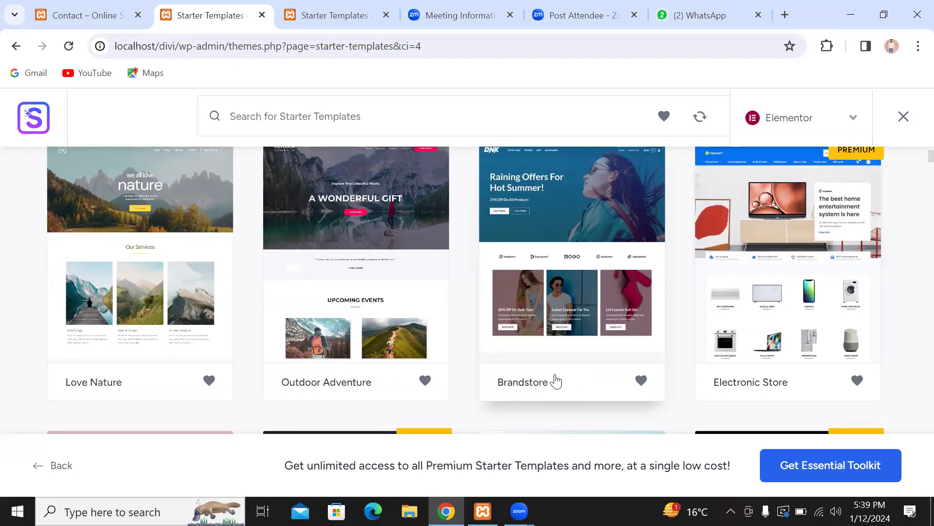
scroll(554, 378, "up", 5)
Review the starter template categories and their subcategories, from Business through Professionals, Personal Sites and Community to Blog
mouse_move(123, 345)
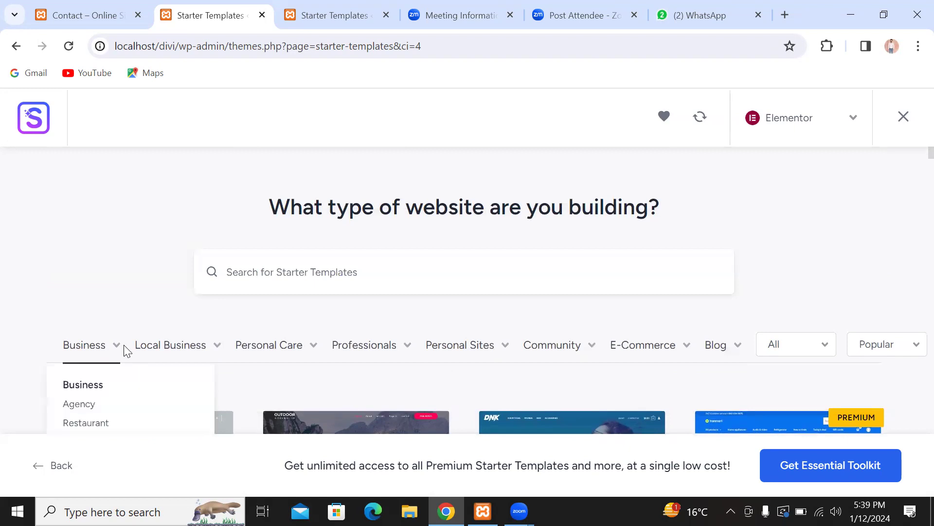
scroll(118, 351, "down", 2)
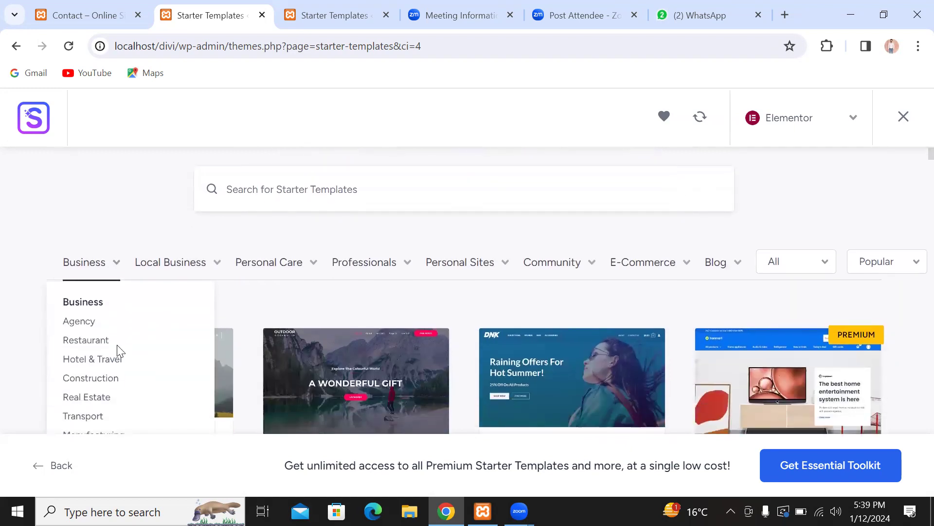
scroll(118, 348, "down", 1)
scroll(119, 348, "up", 1)
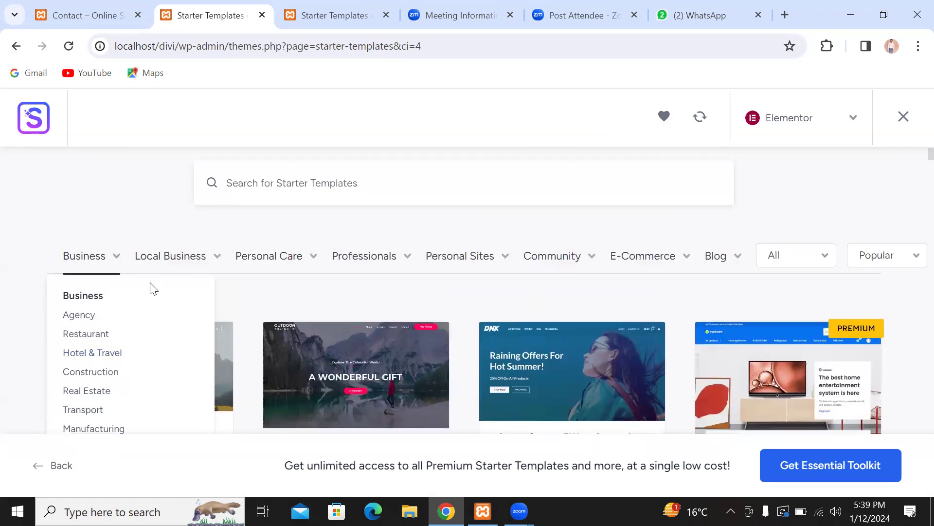
mouse_move(184, 262)
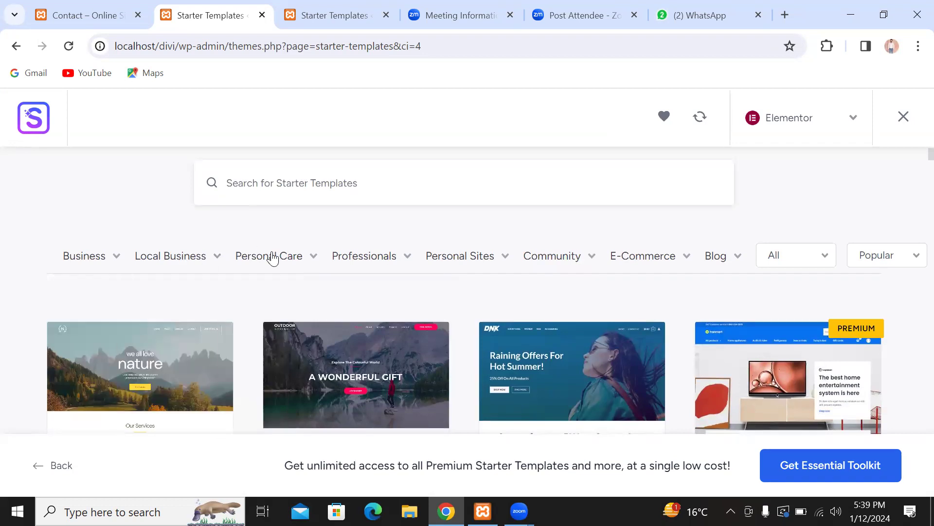
mouse_move(274, 260)
mouse_move(349, 266)
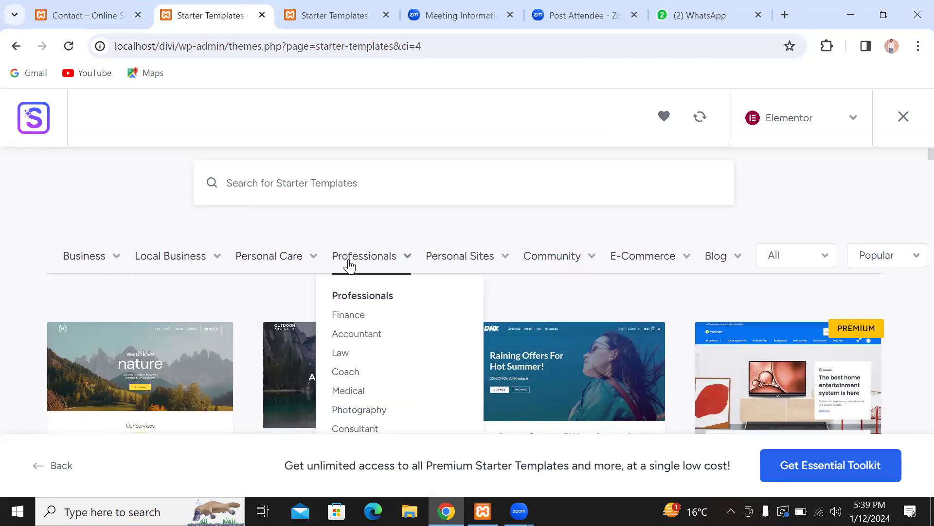
mouse_move(443, 261)
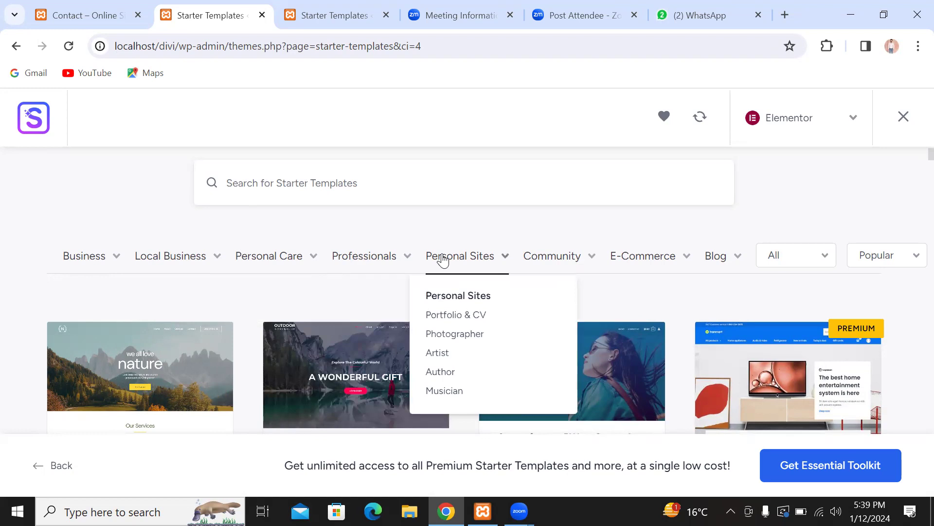
mouse_move(570, 266)
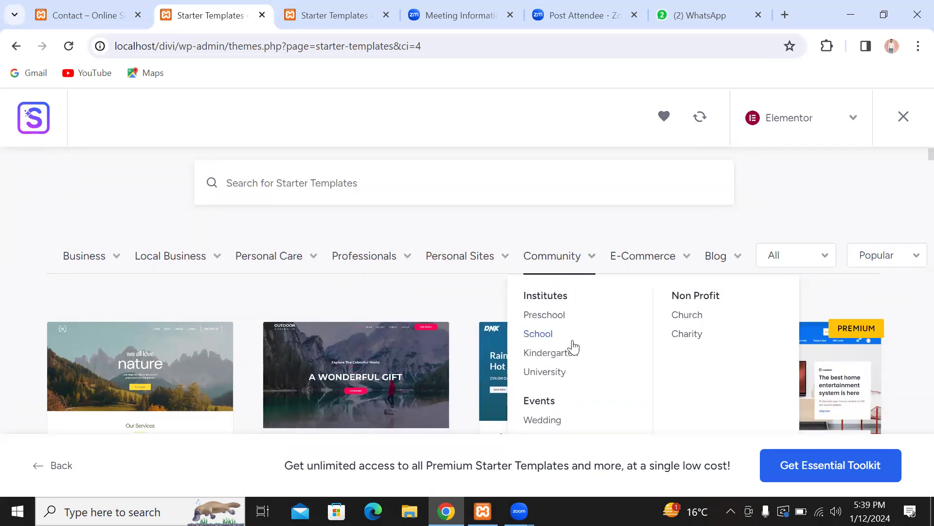
scroll(573, 343, "down", 2)
scroll(573, 344, "up", 2)
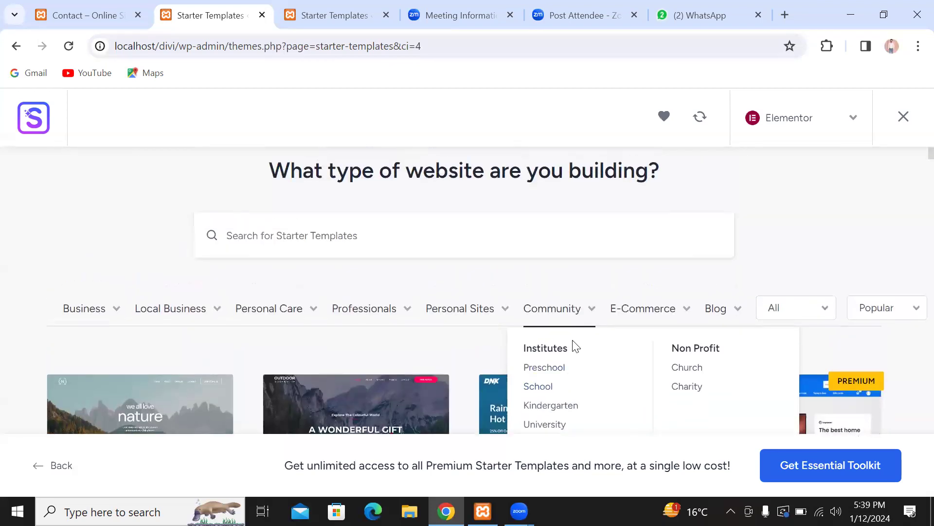
mouse_move(726, 315)
scroll(717, 317, "down", 3)
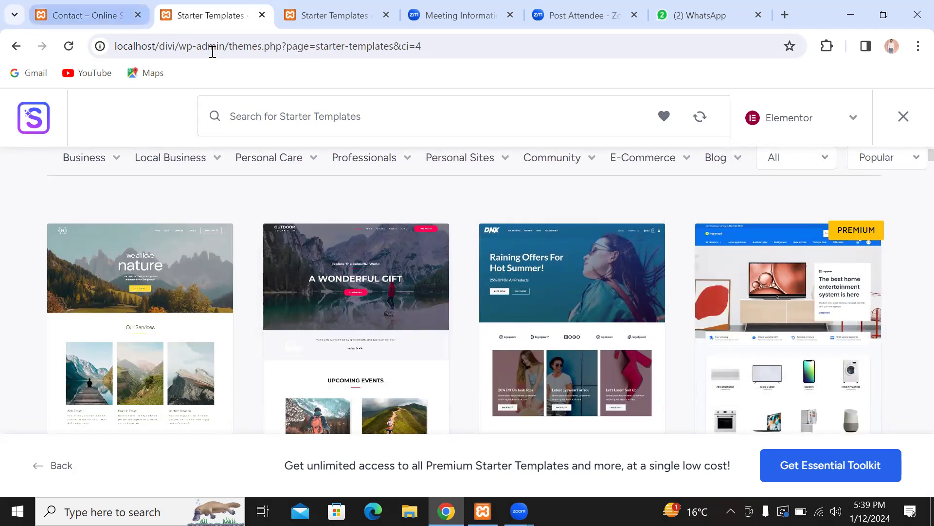
View the site's Contact page built with the Outdoor Adventure template, and return to the Starter Templates library
left_click(311, 22)
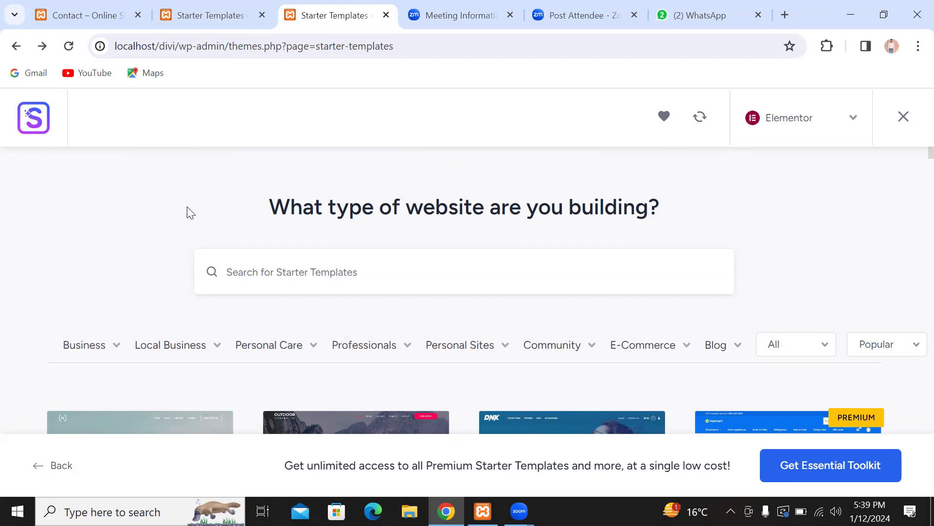
left_click(114, 21)
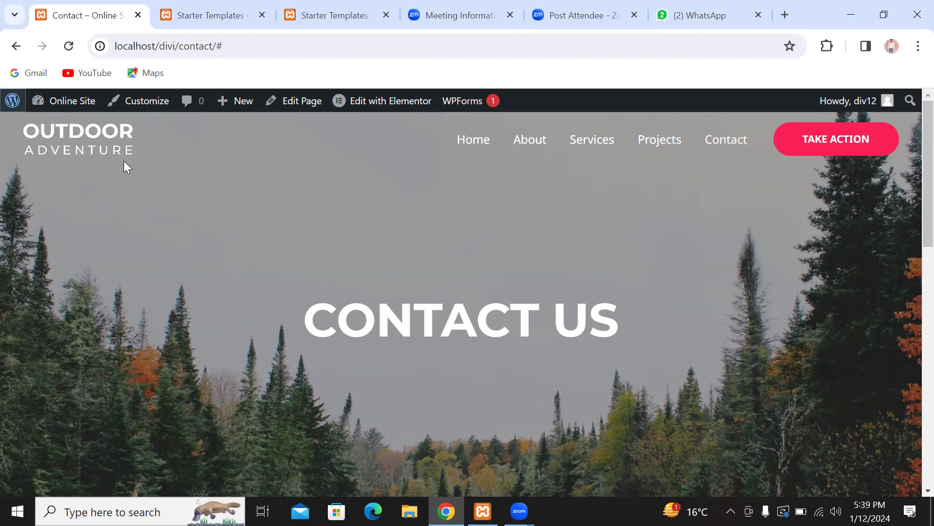
left_click(191, 22)
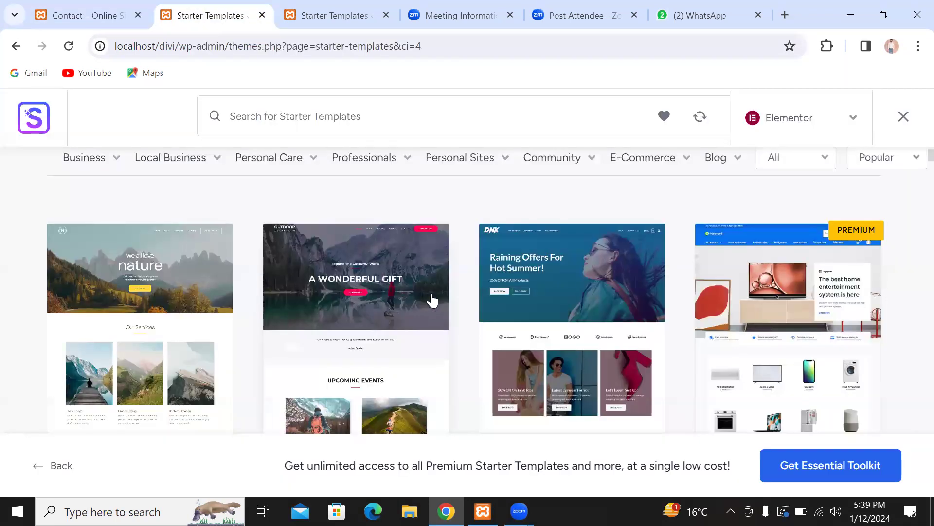
Open the preview of the premium Electronic Store template and look through its product sections
scroll(431, 301, "down", 1)
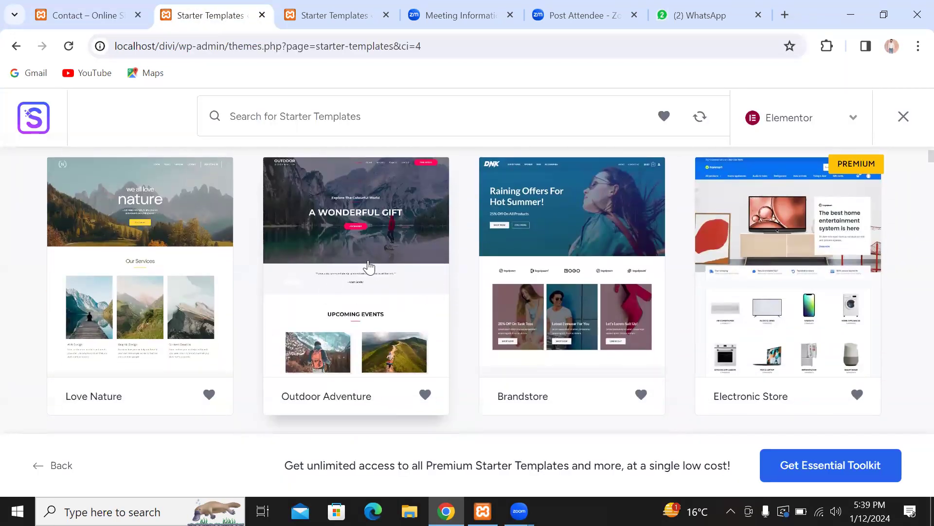
left_click(777, 282)
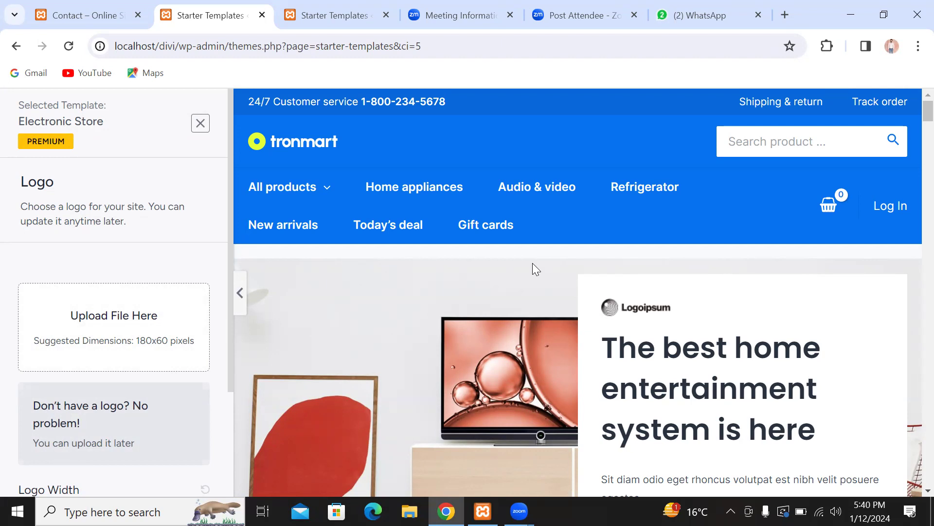
scroll(533, 263, "down", 4)
scroll(533, 268, "down", 15)
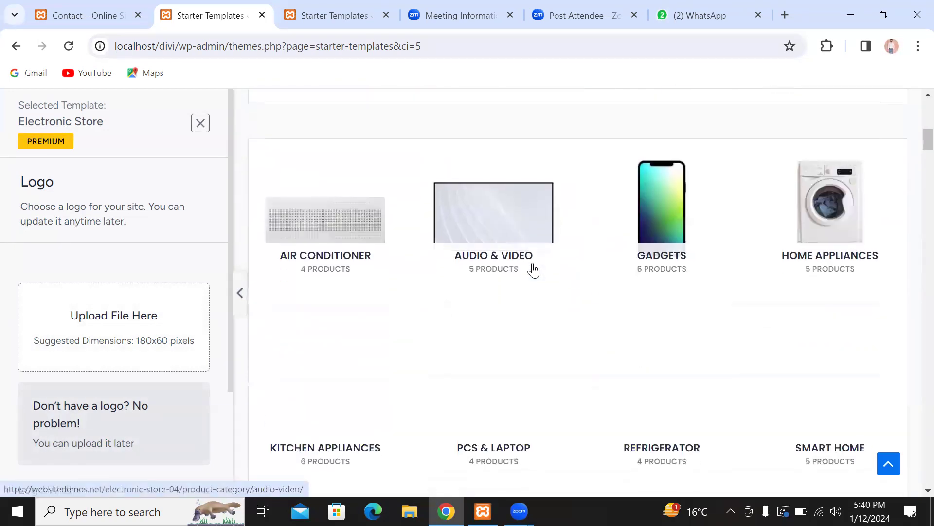
scroll(536, 268, "down", 12)
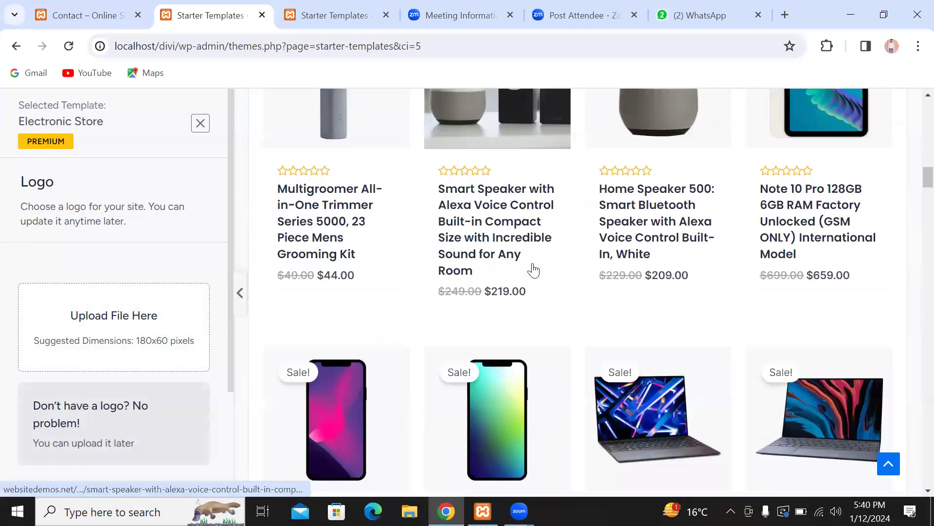
scroll(534, 269, "down", 15)
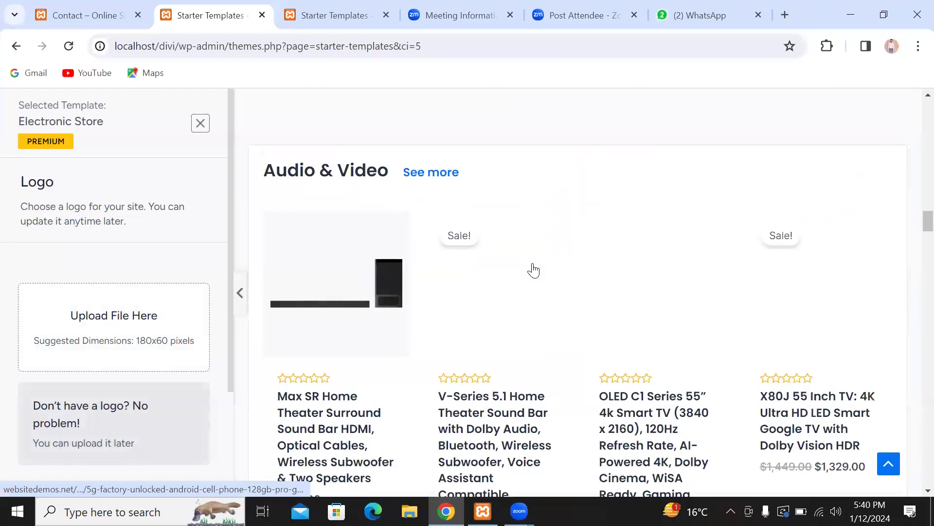
scroll(533, 269, "down", 15)
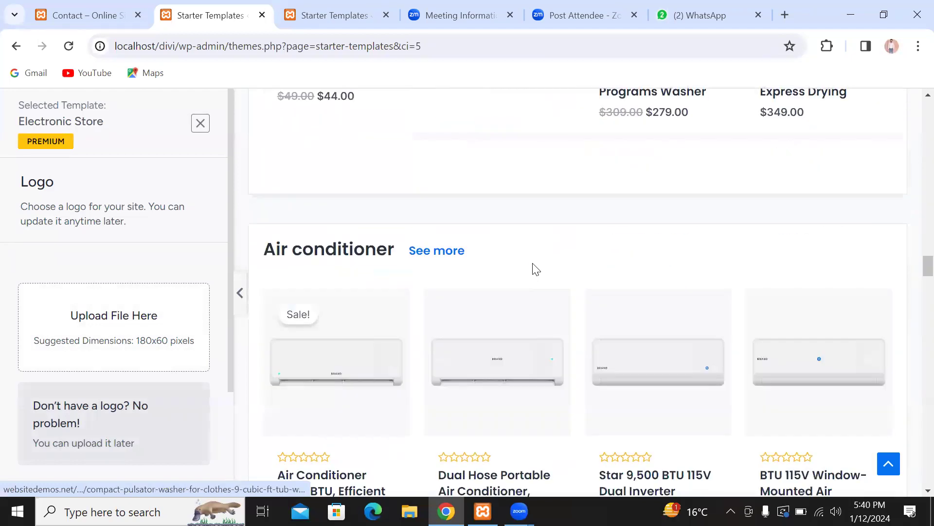
scroll(534, 270, "down", 10)
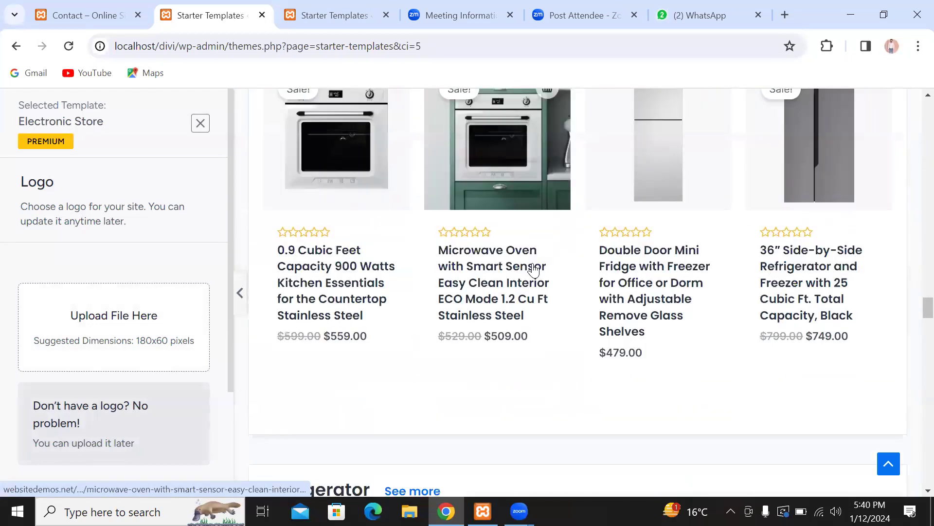
Look through the rest of the Electronic Store preview down to the footer, and return to the top of the page
scroll(533, 271, "down", 8)
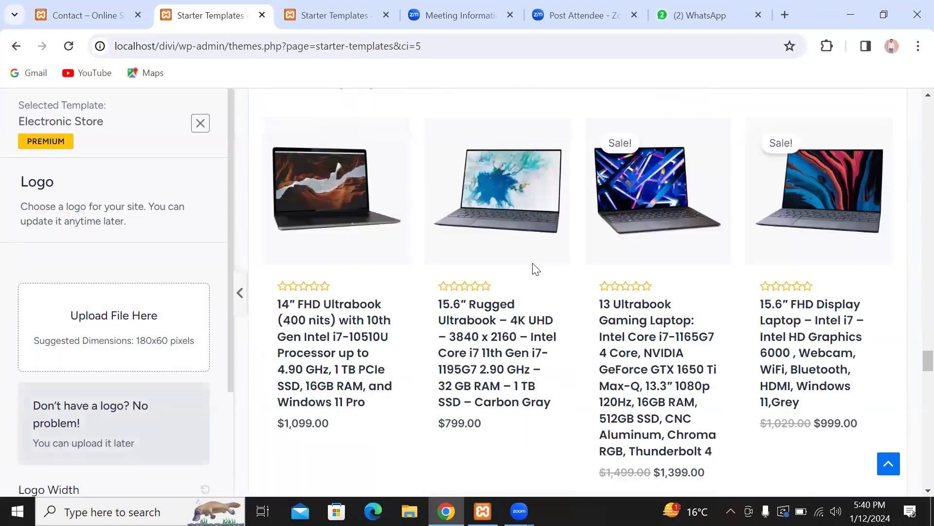
scroll(535, 270, "down", 15)
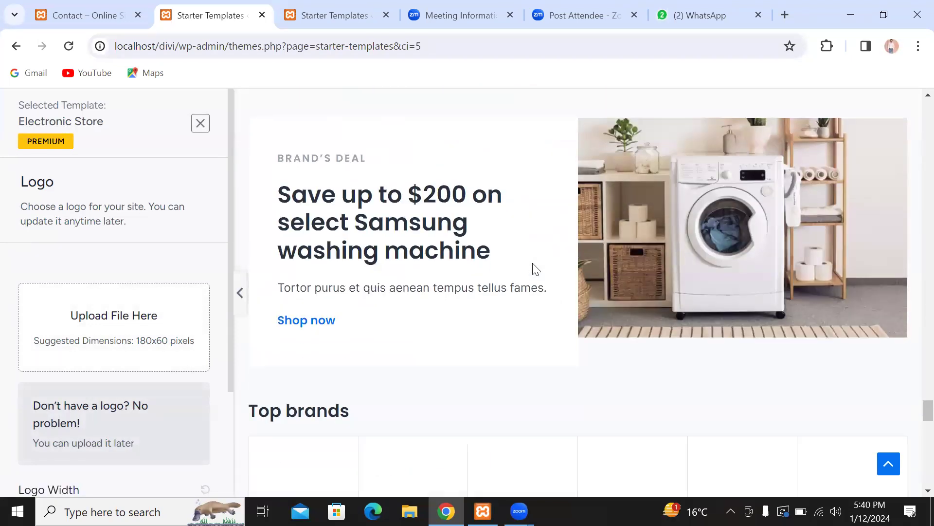
scroll(533, 269, "down", 15)
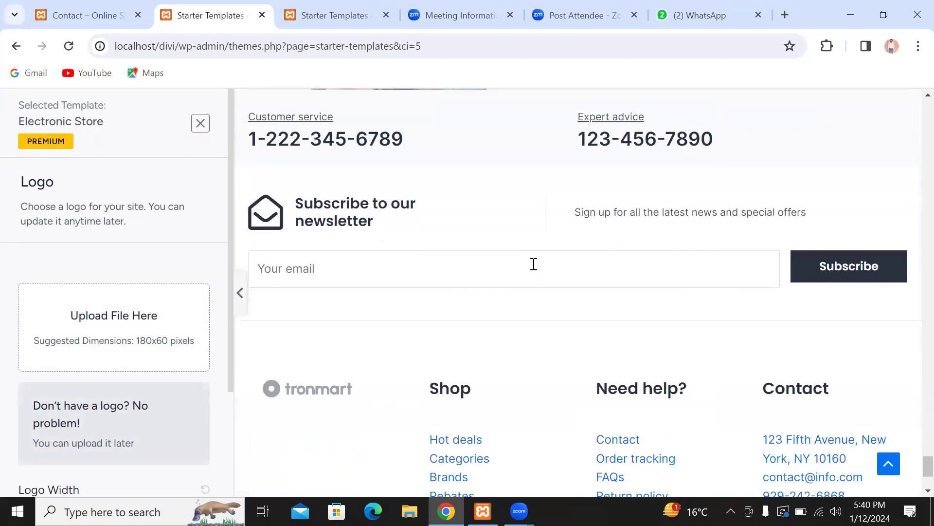
scroll(534, 265, "up", 10)
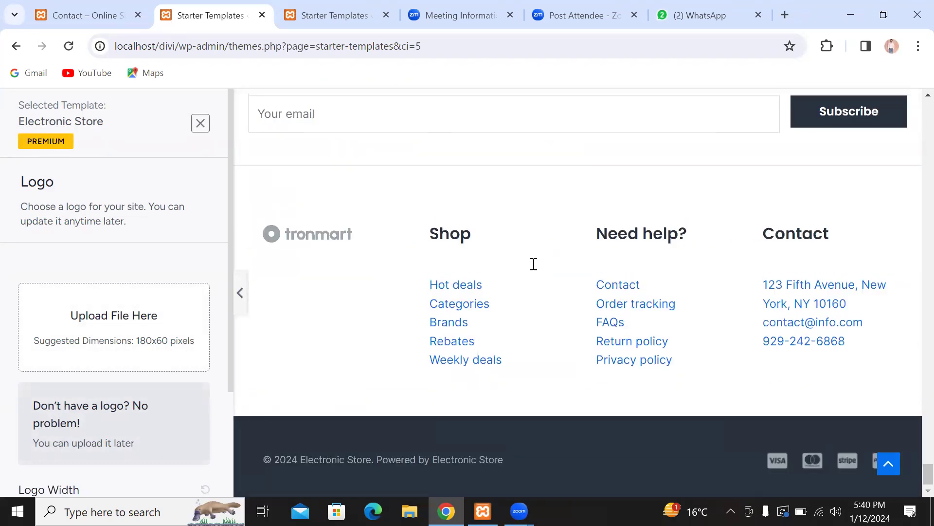
left_click(888, 464)
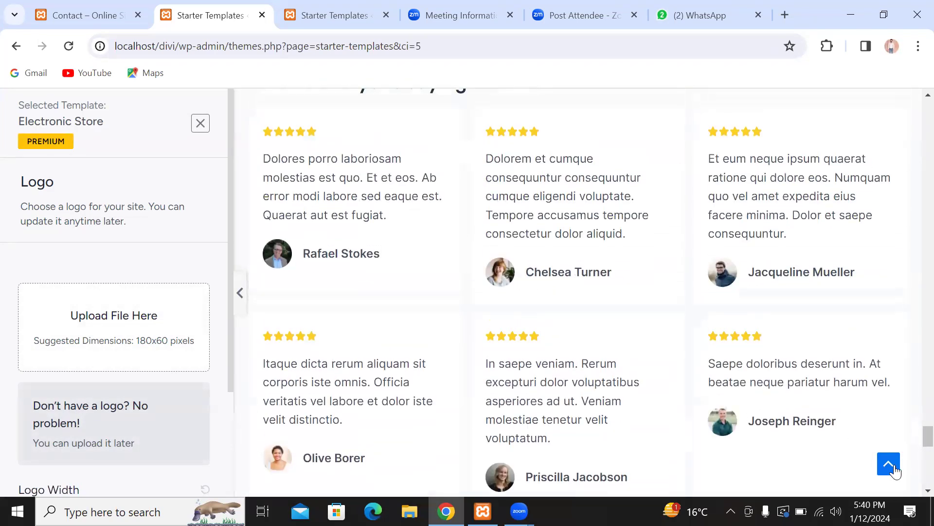
scroll(738, 405, "down", 1)
scroll(738, 405, "up", 1)
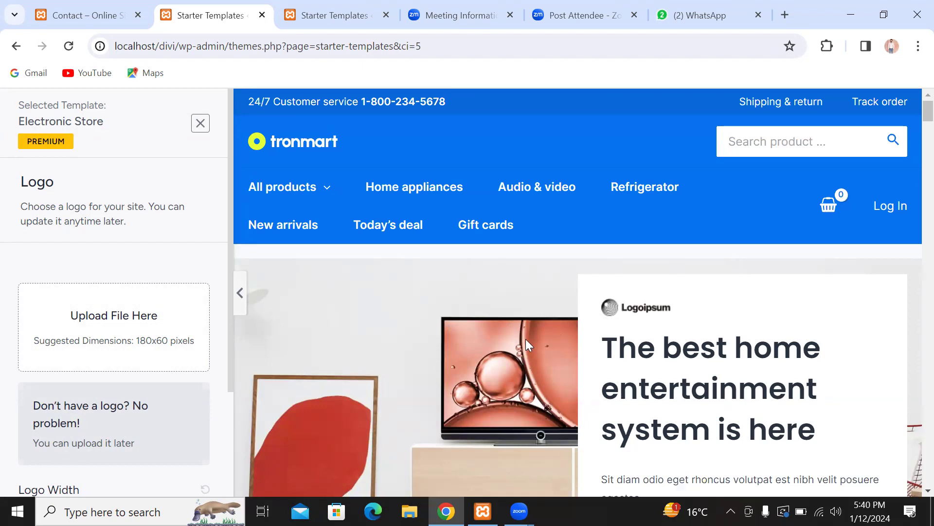
Review the Electronic Store template's logo options, and open the media library for a logo upload and close it without choosing an image
scroll(140, 399, "down", 3)
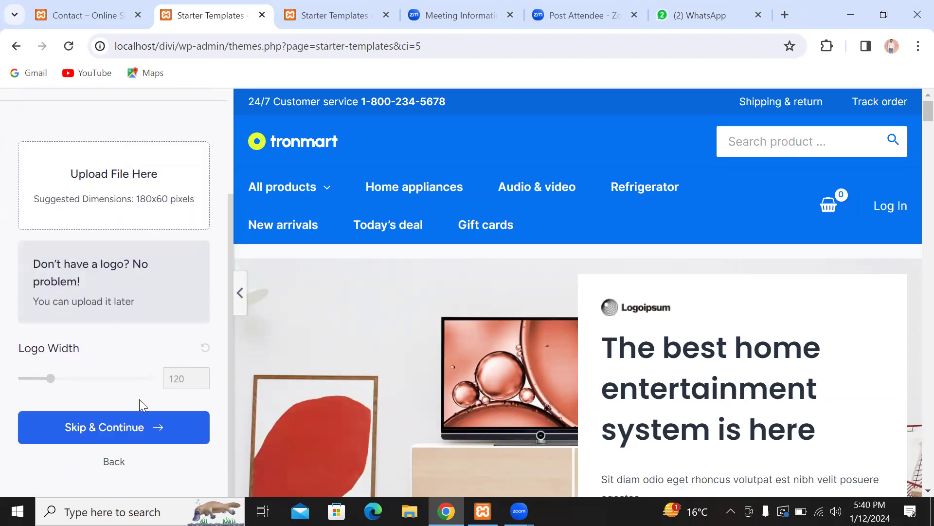
scroll(139, 400, "up", 3)
scroll(125, 299, "down", 3)
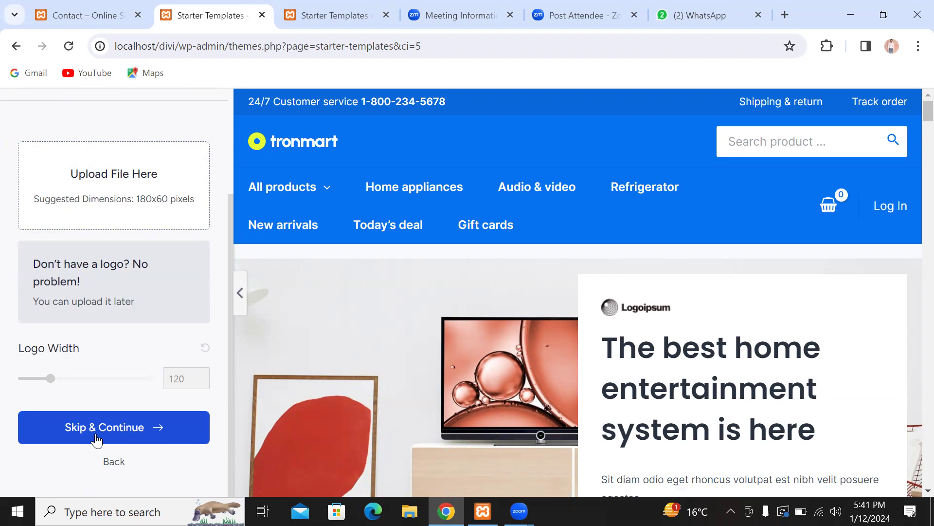
scroll(129, 282, "up", 3)
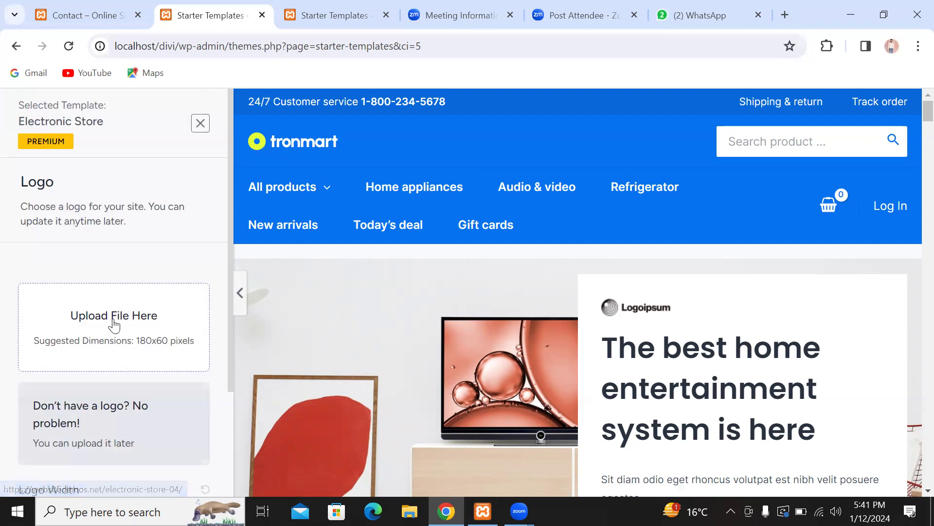
left_click(101, 342)
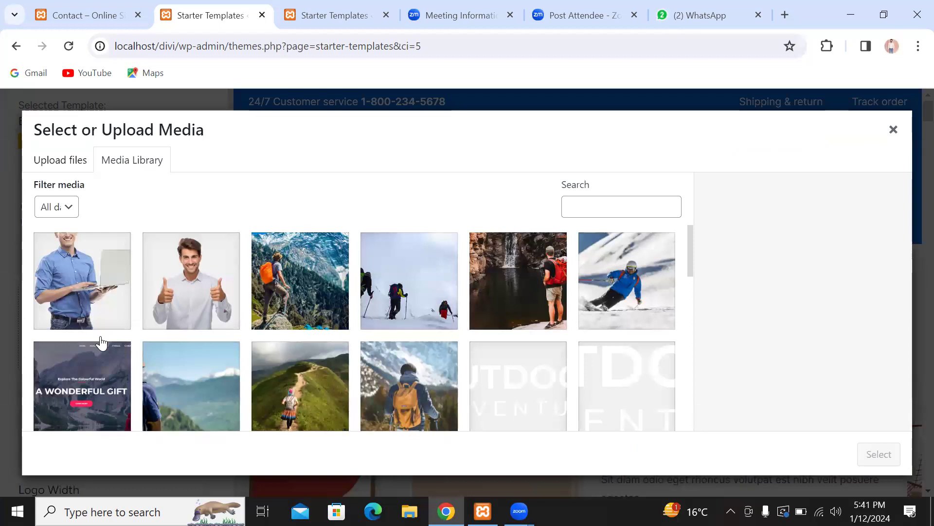
left_click(894, 130)
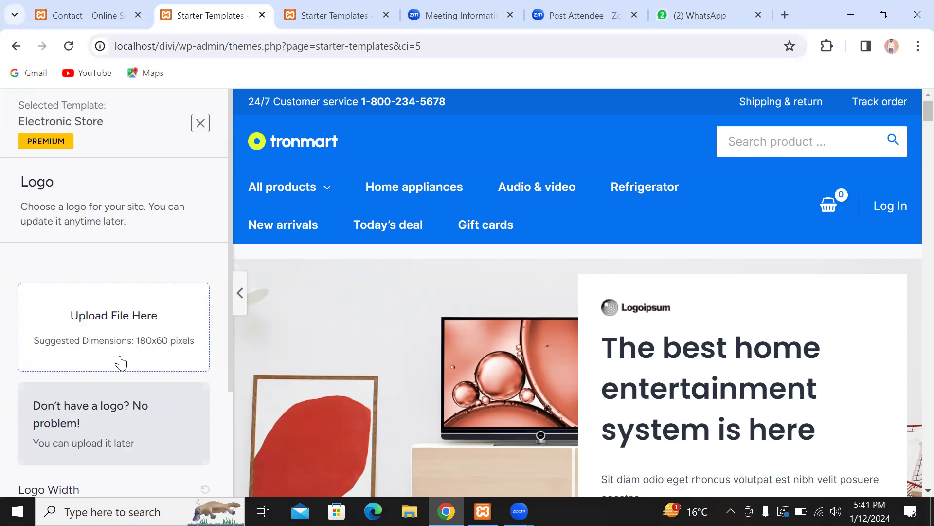
Skip the logo for the Electronic Store template, review the color and font choices, and continue with the default colors and Poppins / Inter fonts
scroll(119, 361, "down", 3)
left_click(88, 427)
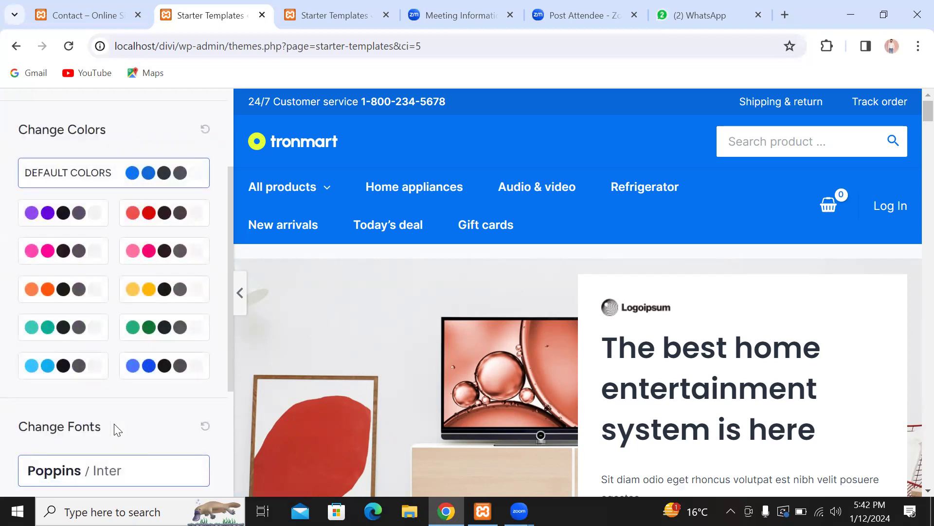
scroll(116, 430, "down", 2)
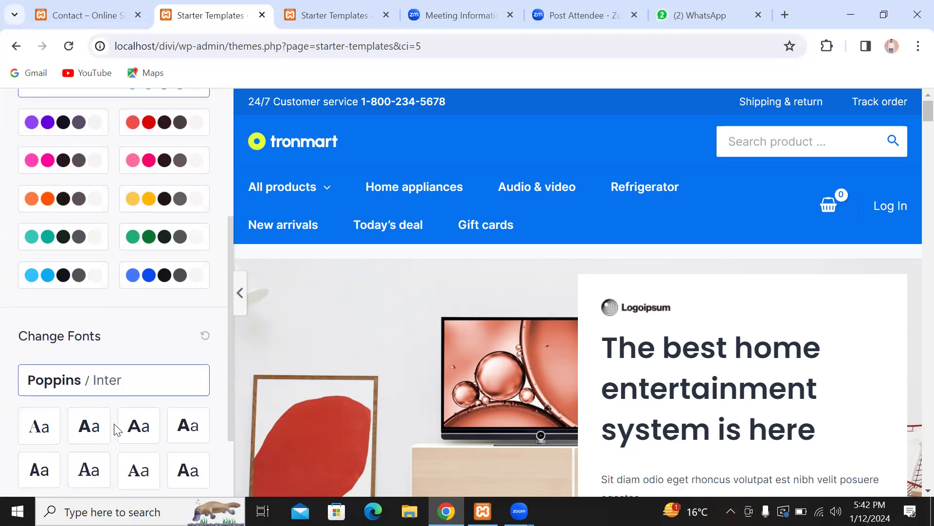
scroll(116, 425, "down", 2)
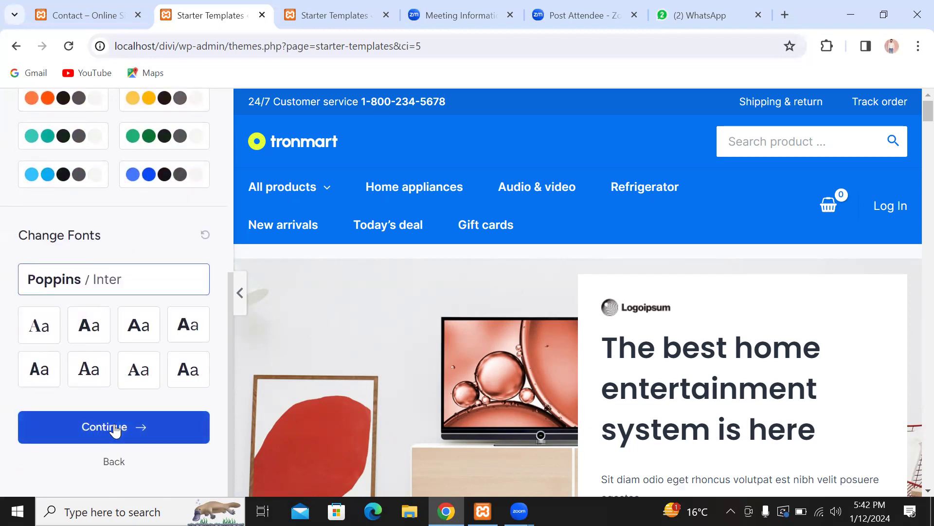
left_click(114, 428)
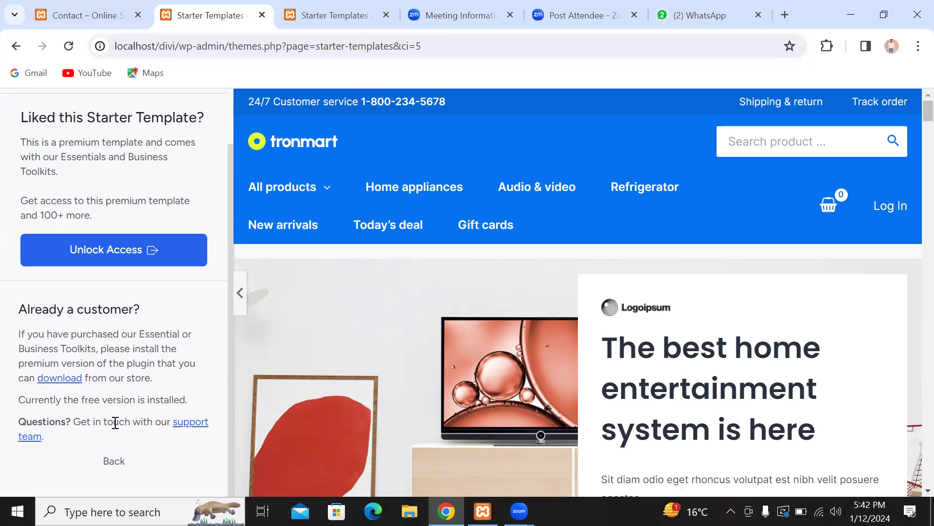
Open the Unlock Access page for premium templates, look over its benefits, and return to the Electronic Store template
left_click(120, 265)
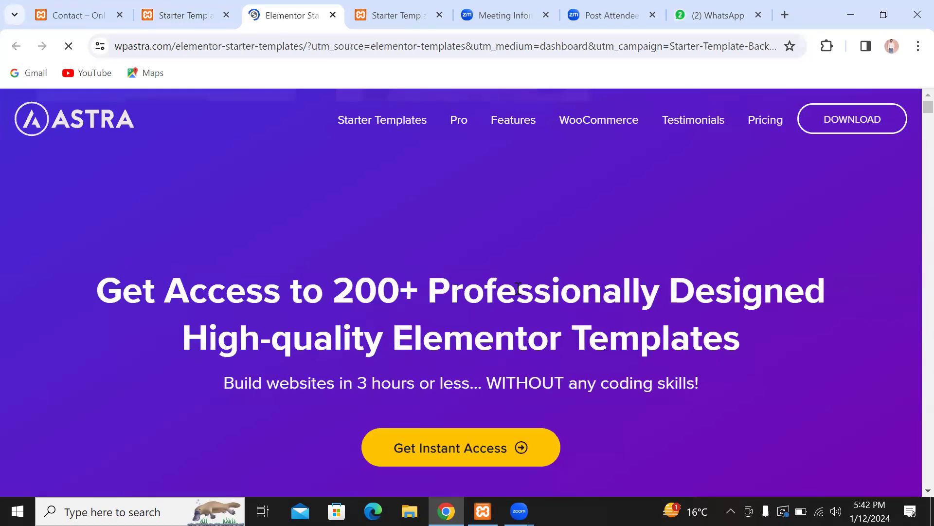
scroll(517, 225, "down", 20)
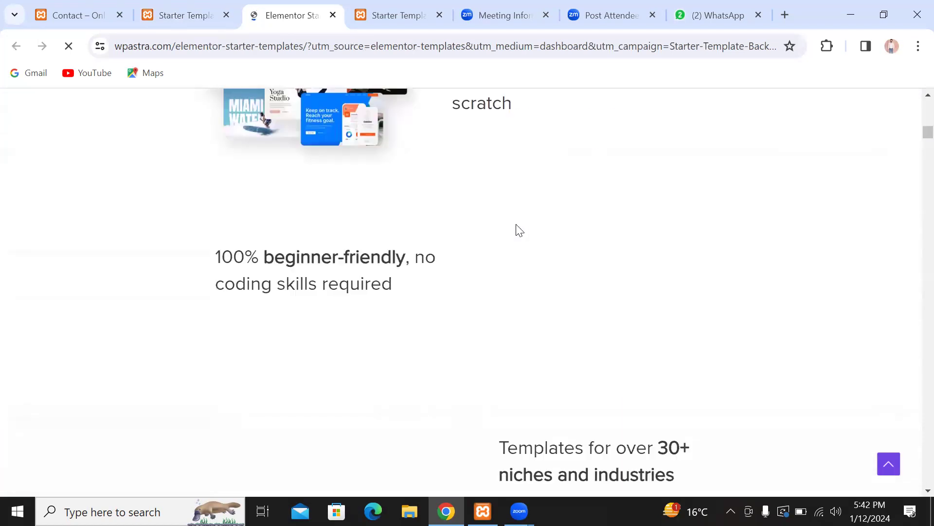
scroll(519, 230, "down", 8)
scroll(518, 229, "up", 7)
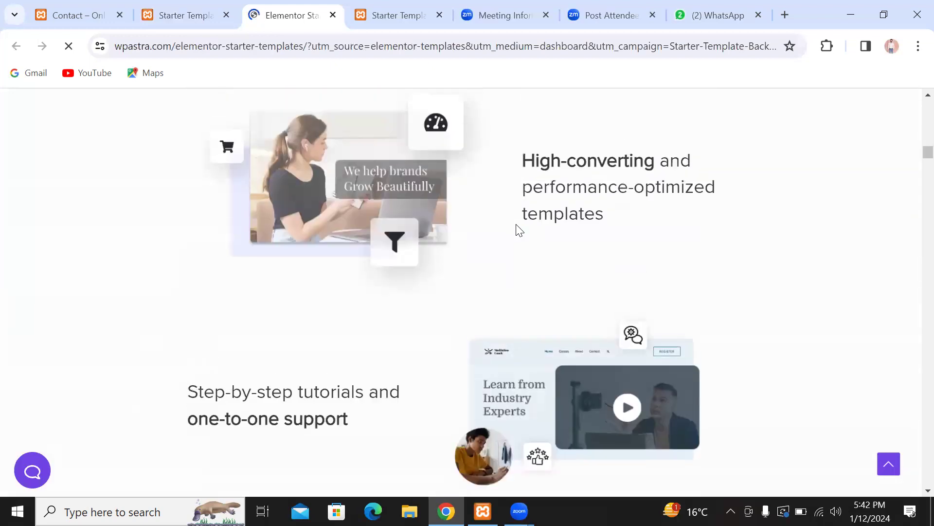
left_click(178, 22)
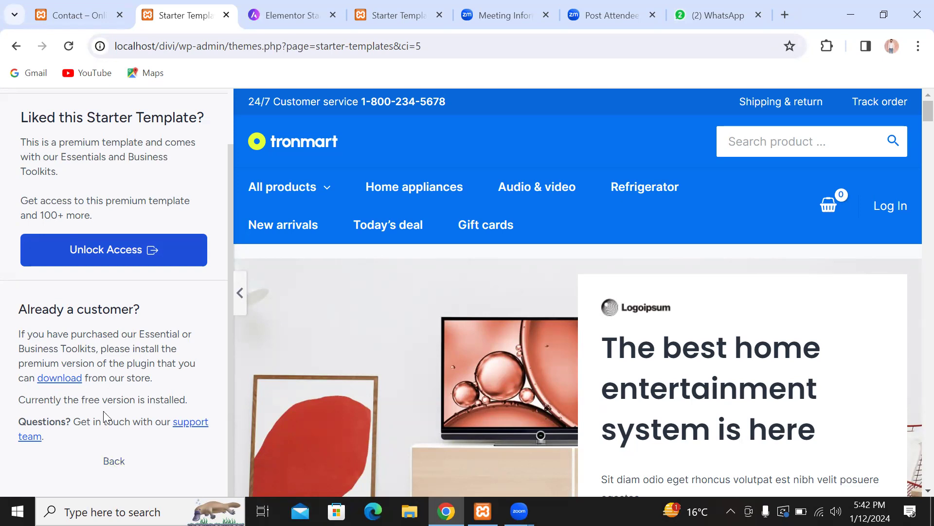
Follow the download link for the premium plugin and sign in to the Brainstorm Force store with the suggested Google account
scroll(104, 416, "up", 2)
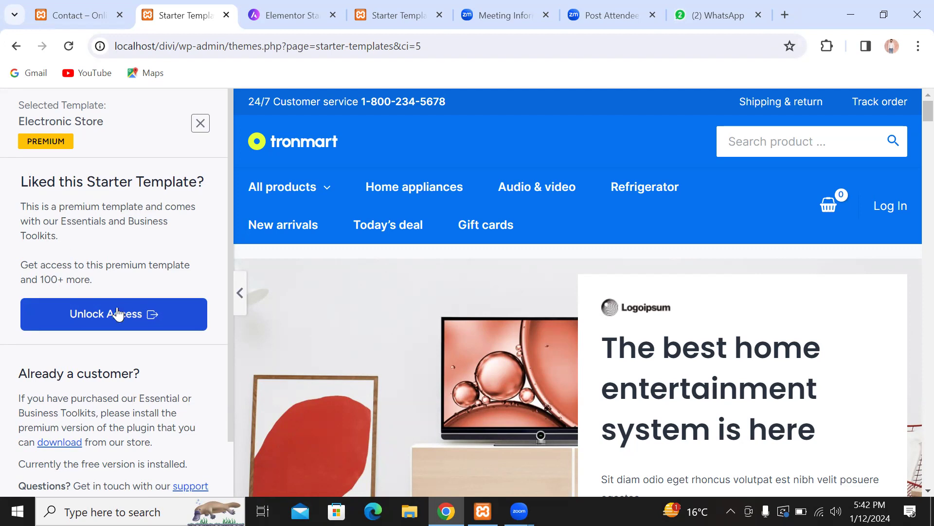
scroll(118, 314, "down", 1)
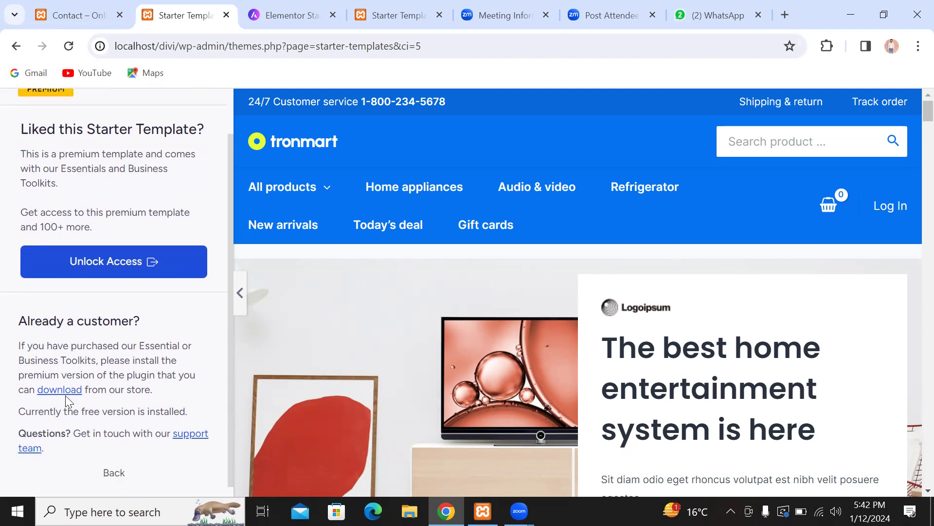
left_click(65, 394)
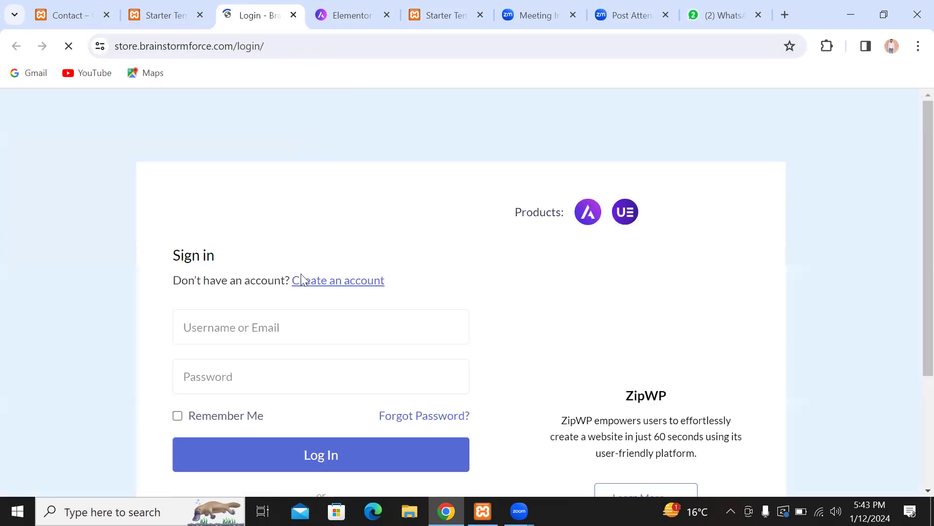
scroll(302, 276, "down", 3)
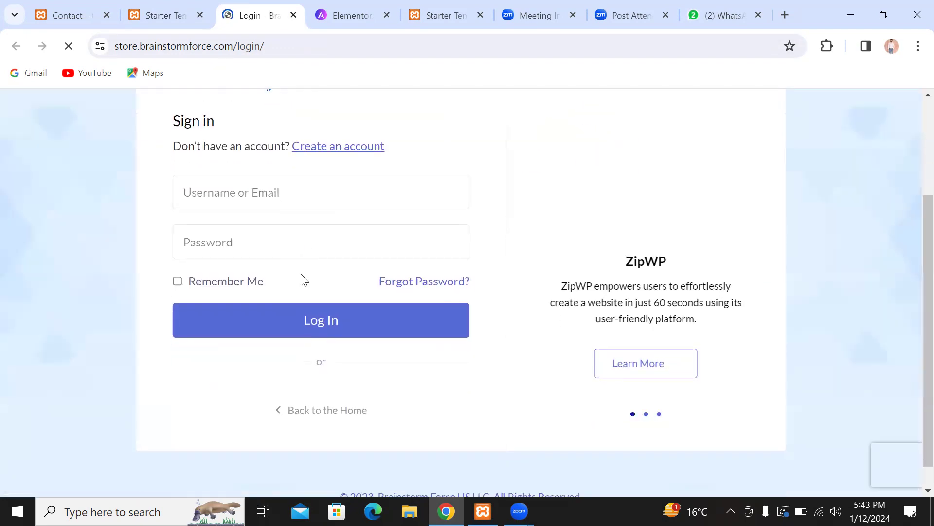
scroll(302, 275, "up", 1)
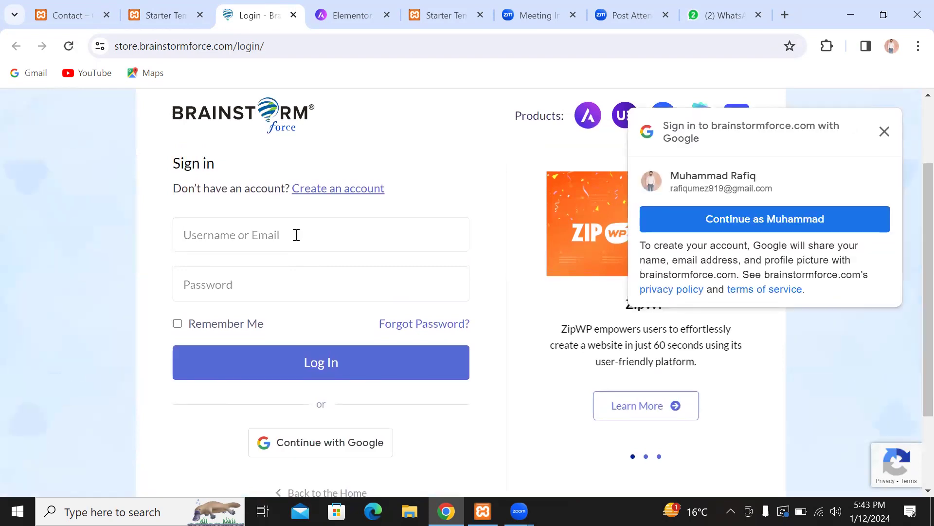
left_click(746, 220)
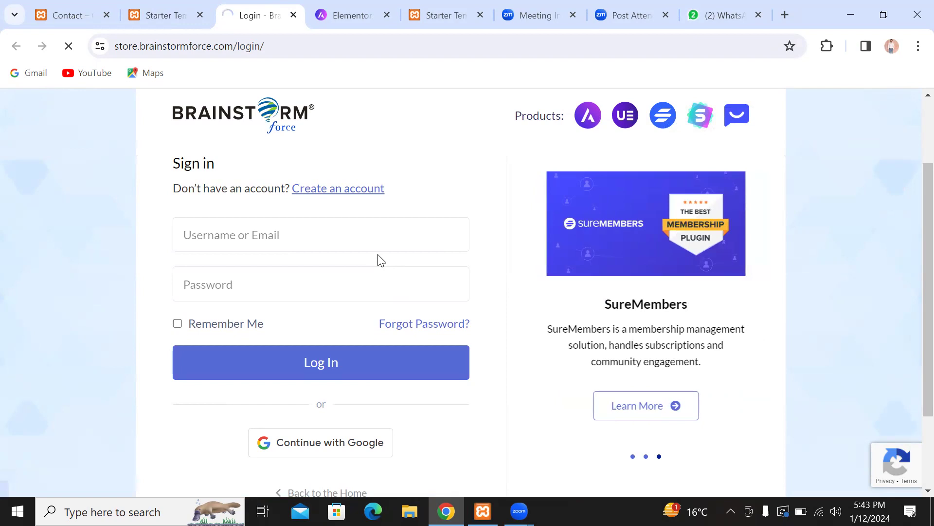
Look over the store's sign-in page, go back to its home page, and return to the Electronic Store template
scroll(381, 260, "down", 2)
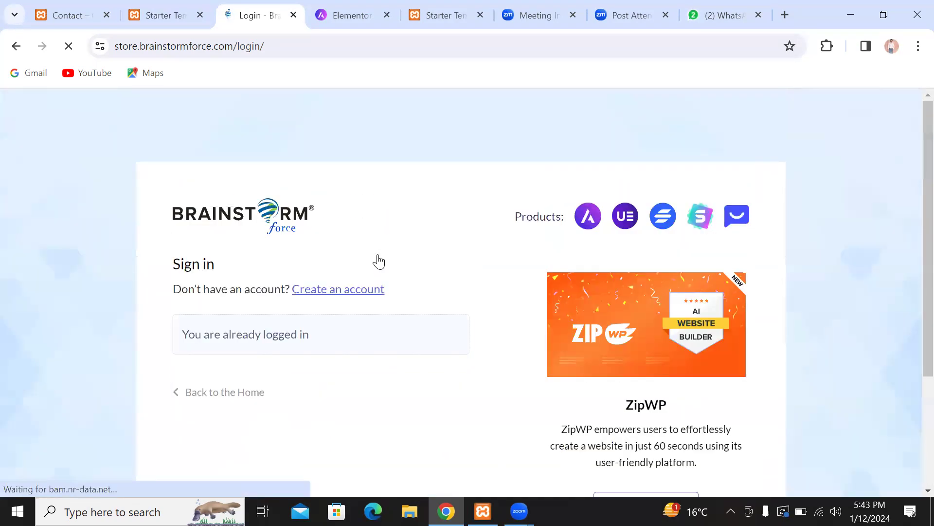
scroll(379, 261, "down", 2)
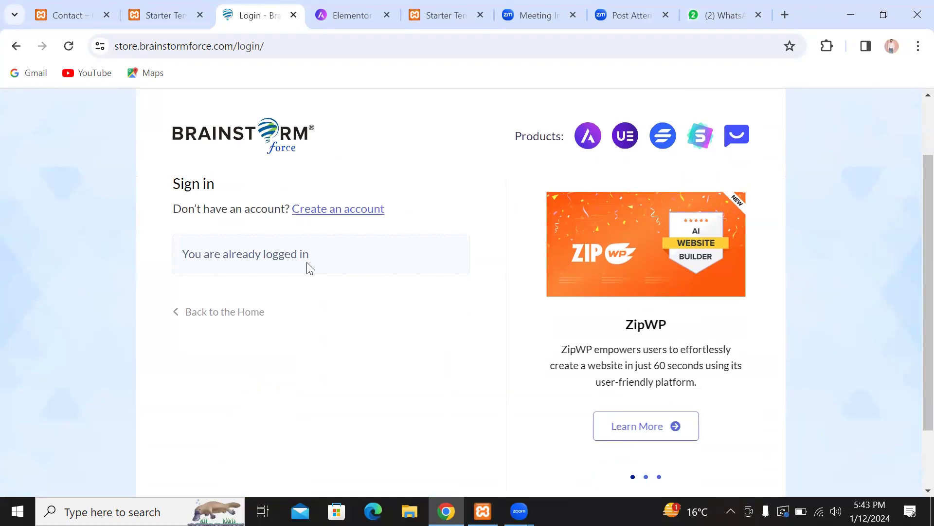
scroll(434, 328, "down", 1)
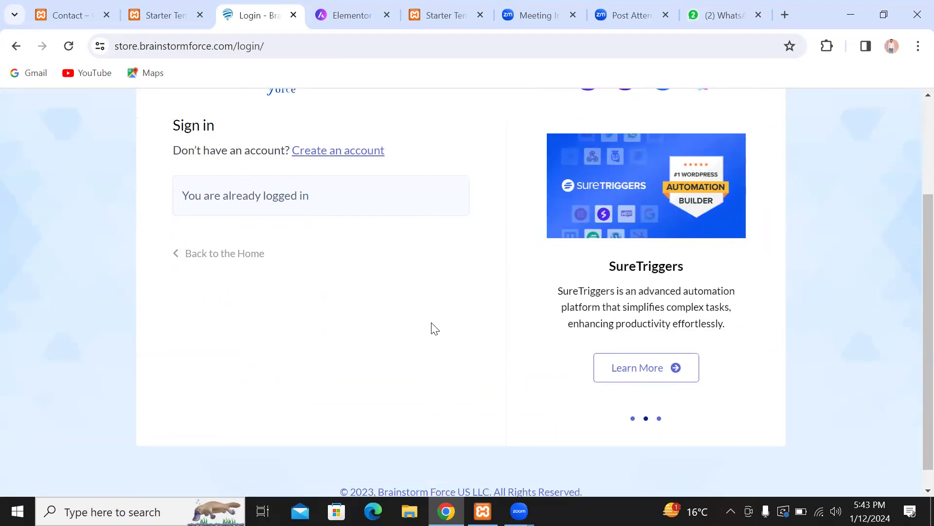
scroll(435, 329, "up", 2)
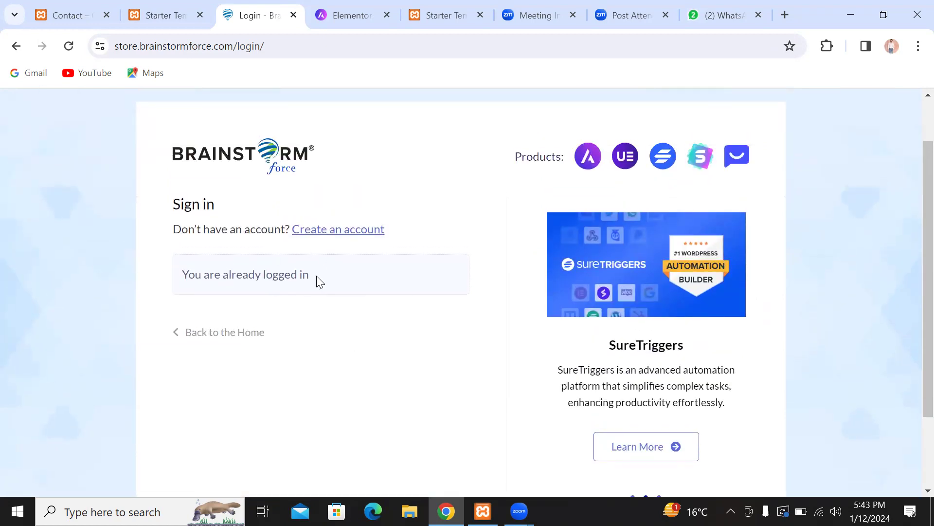
left_click(213, 344)
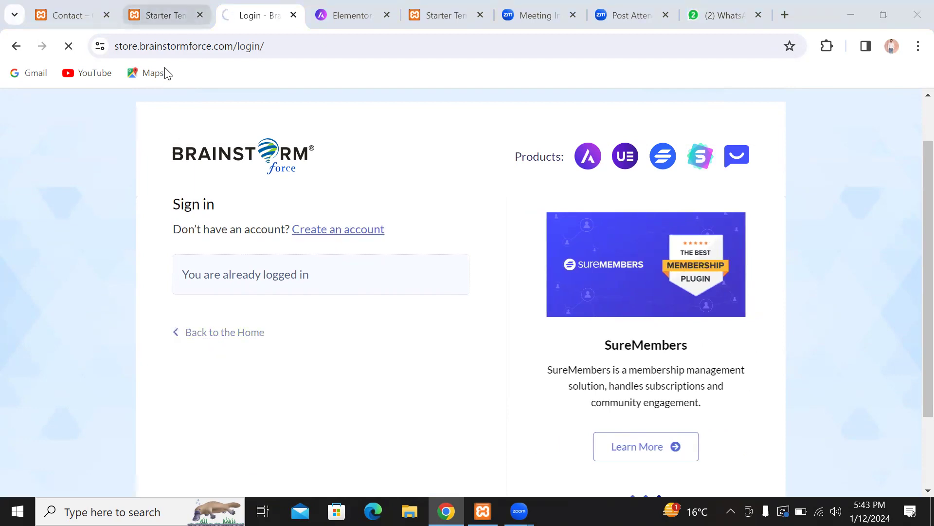
key("ctrl+Page_Up")
scroll(188, 218, "up", 1)
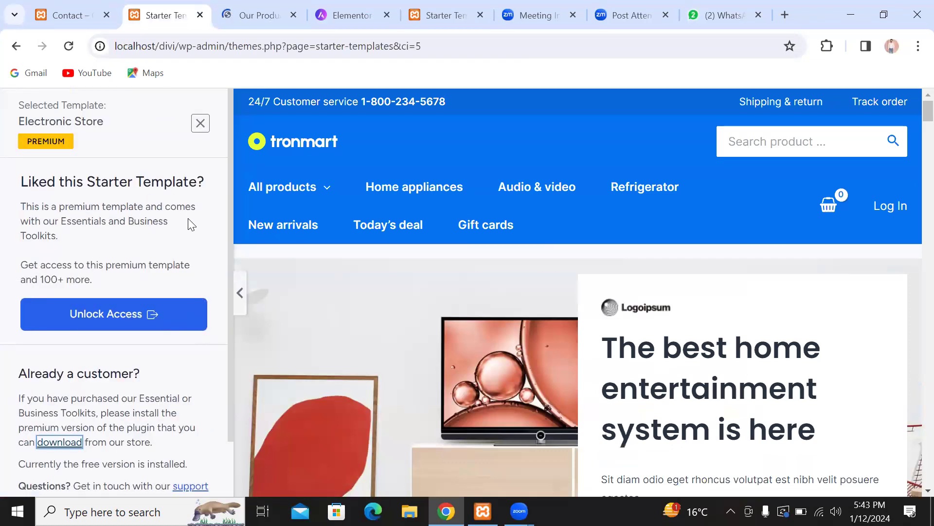
Close the Electronic Store preview and open the free Outdoor Adventure template at its logo options
left_click(201, 127)
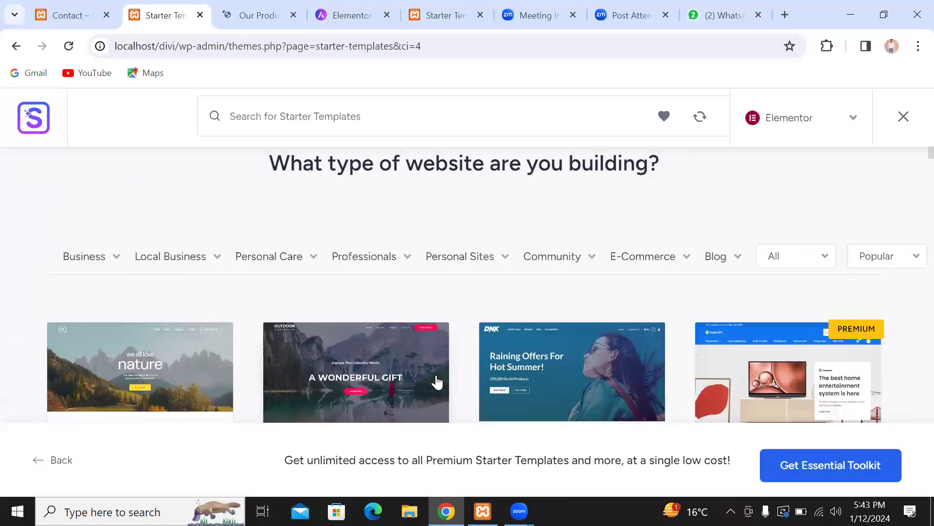
scroll(436, 382, "down", 3)
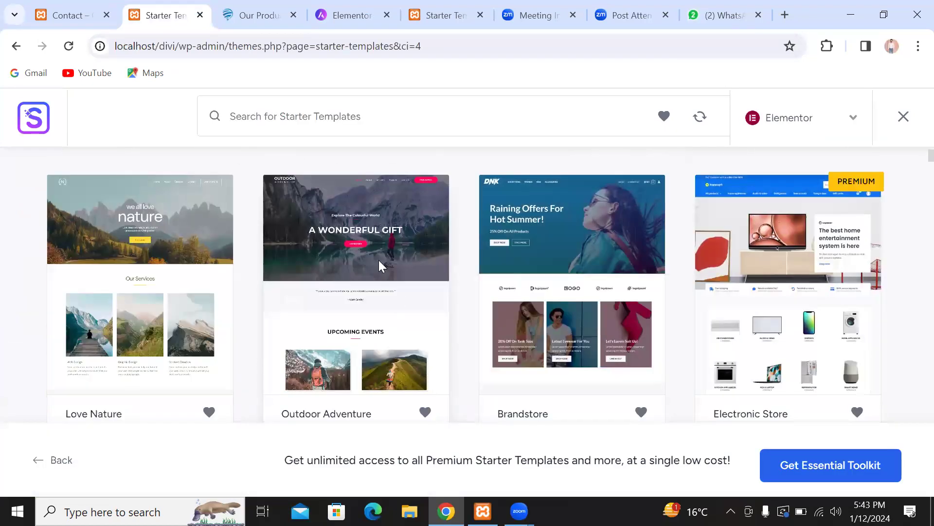
left_click(379, 262)
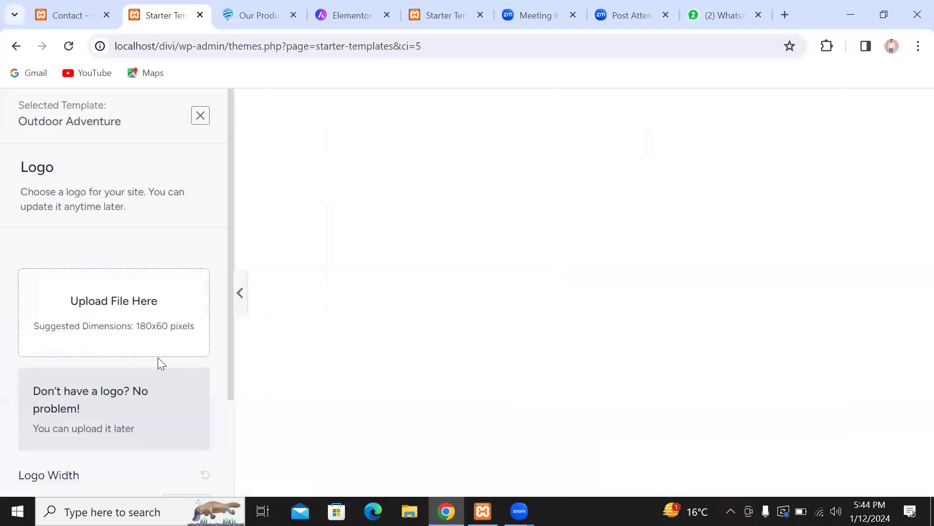
scroll(159, 363, "down", 3)
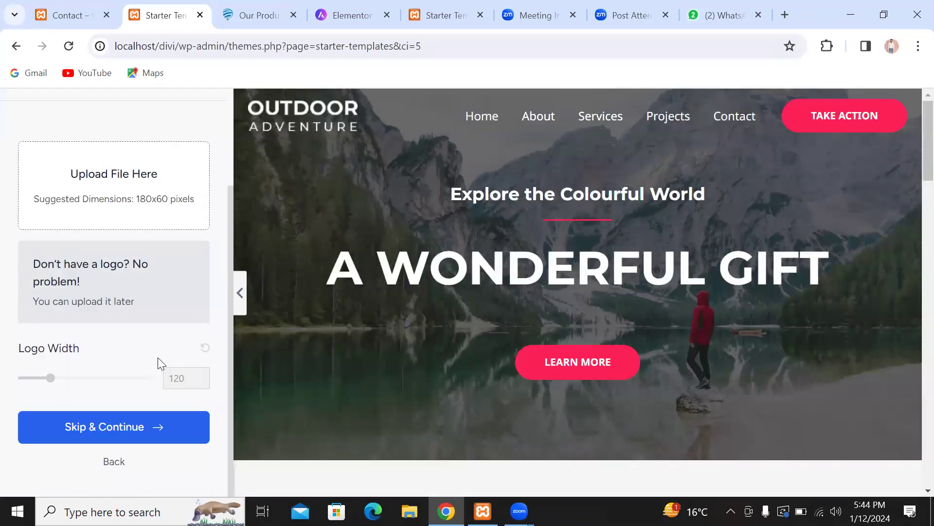
Skip the logo upload for the Outdoor Adventure template and continue with its default colors and Montserrat / Noto Sans fonts
left_click(139, 439)
scroll(142, 435, "down", 4)
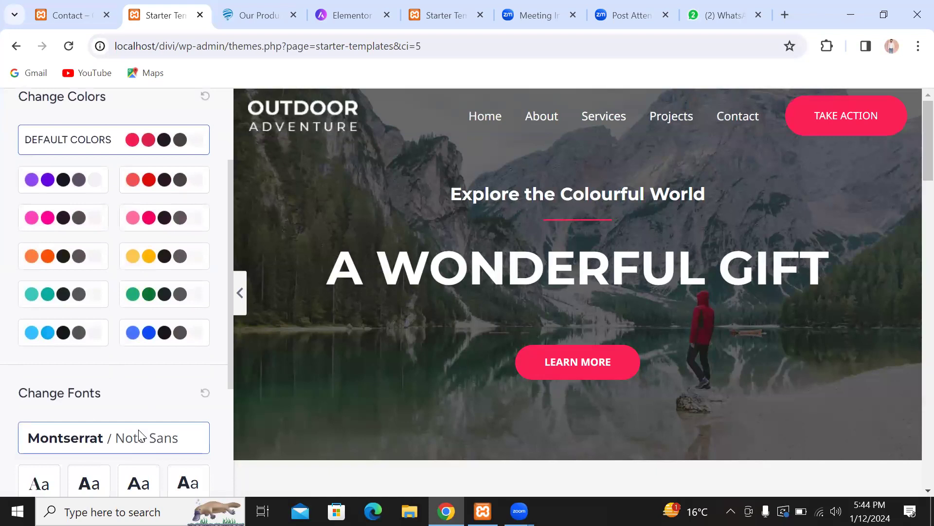
left_click(145, 441)
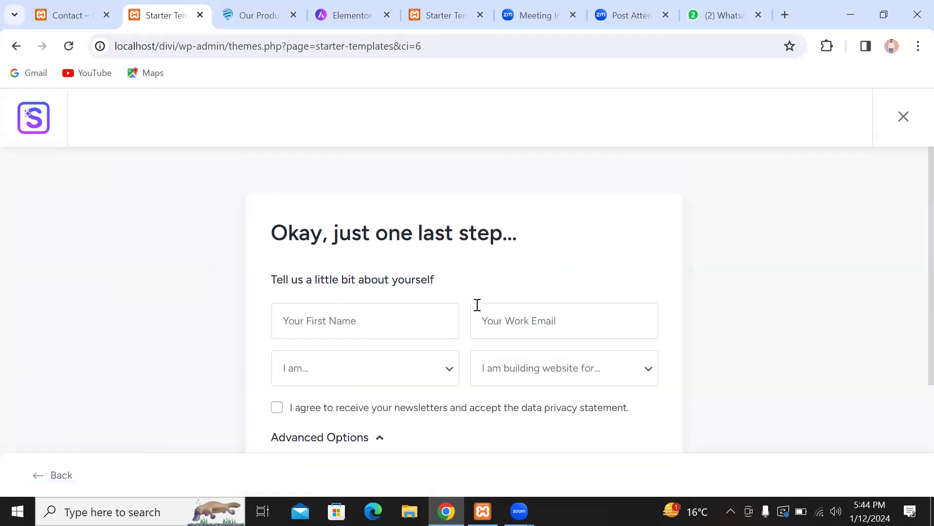
Review the final form's profile fields and website-purpose choices, and submit it with all advanced import options enabled to build the website
scroll(478, 304, "down", 3)
scroll(477, 305, "down", 1)
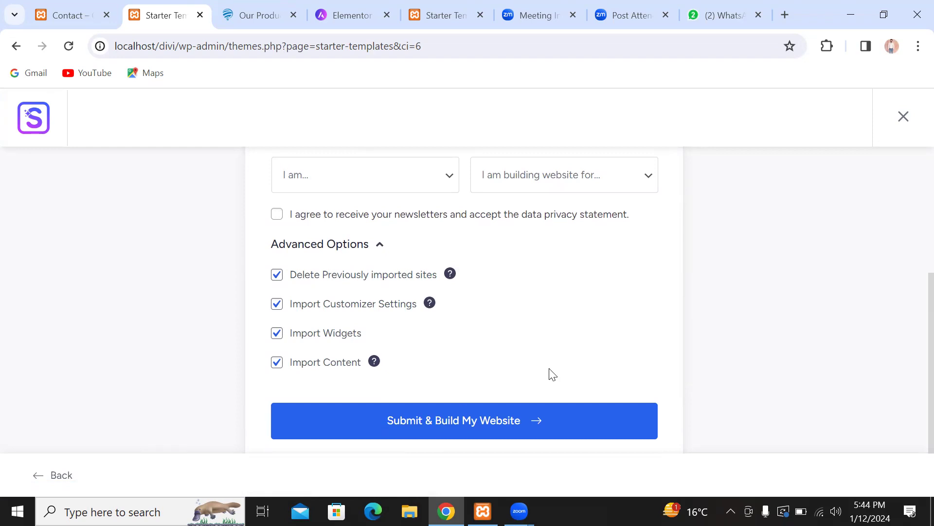
scroll(548, 374, "up", 1)
scroll(487, 351, "down", 1)
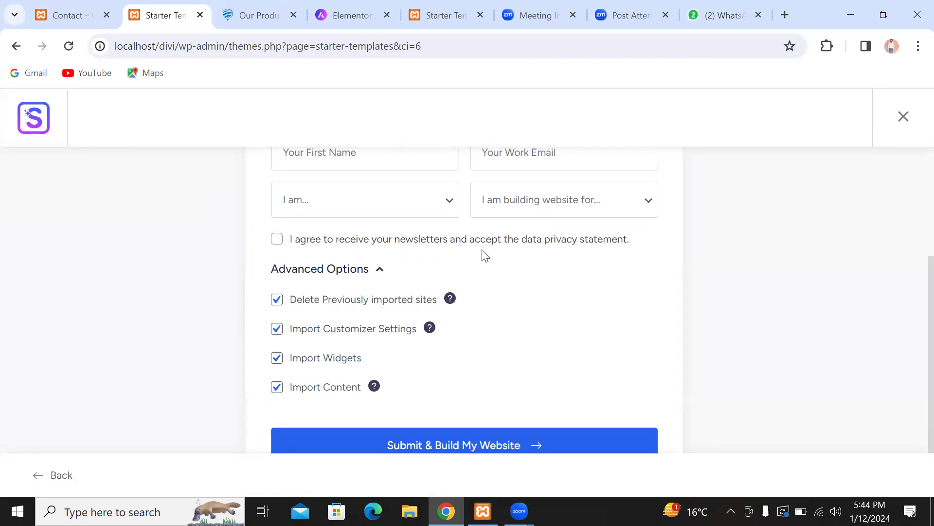
scroll(550, 262, "up", 1)
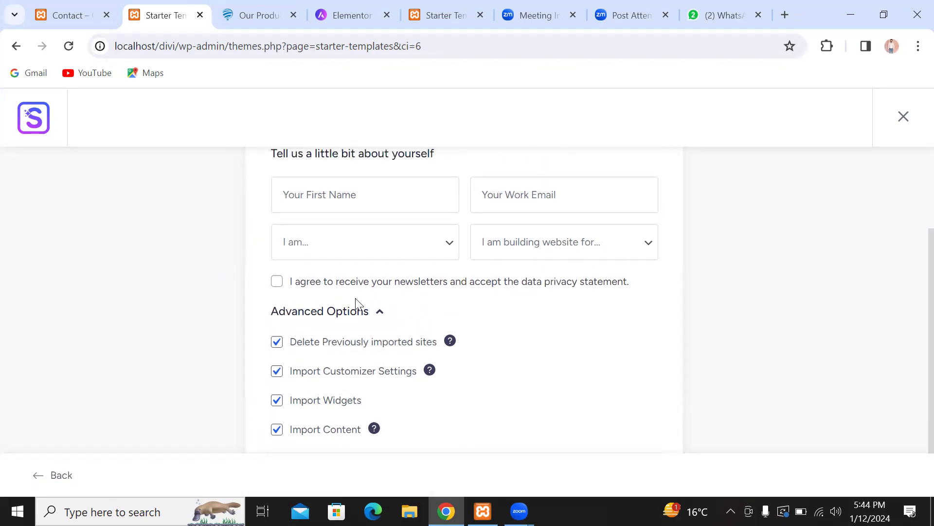
scroll(390, 278, "up", 1)
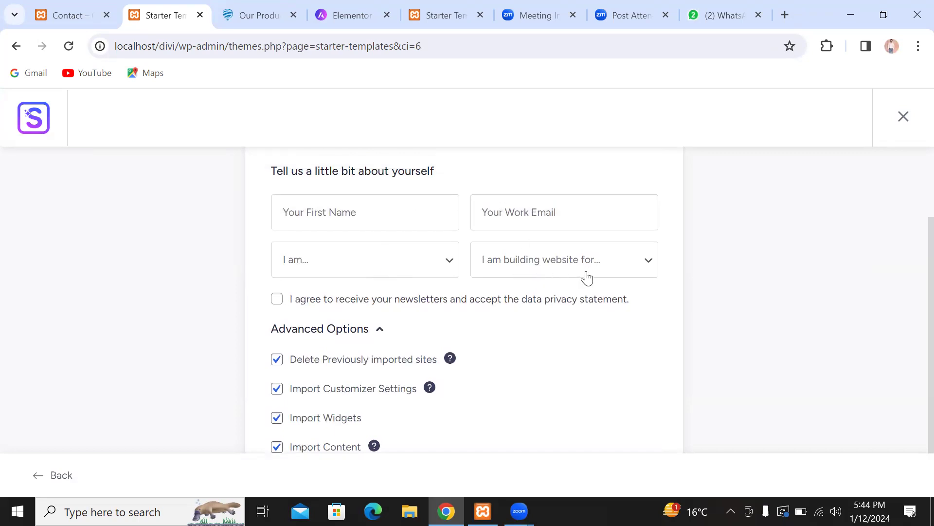
left_click(637, 271)
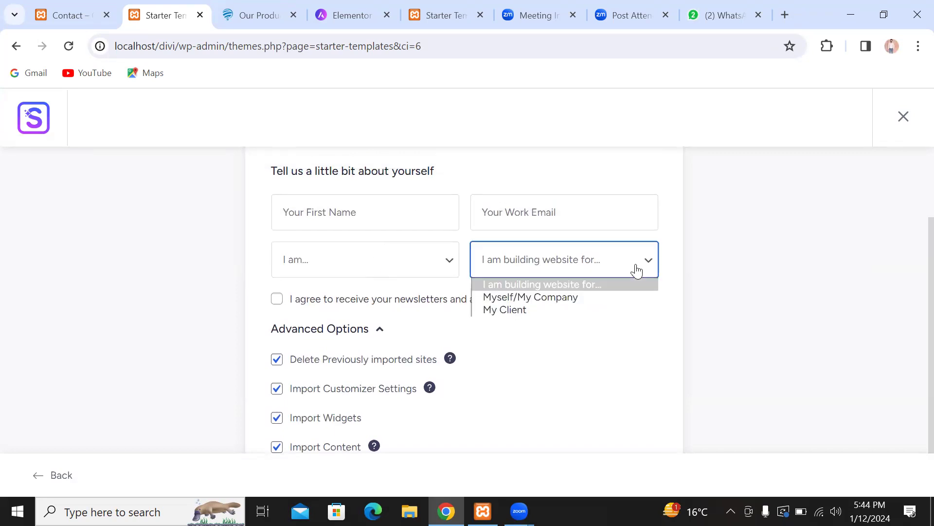
left_click(637, 271)
scroll(488, 398, "down", 2)
left_click(447, 433)
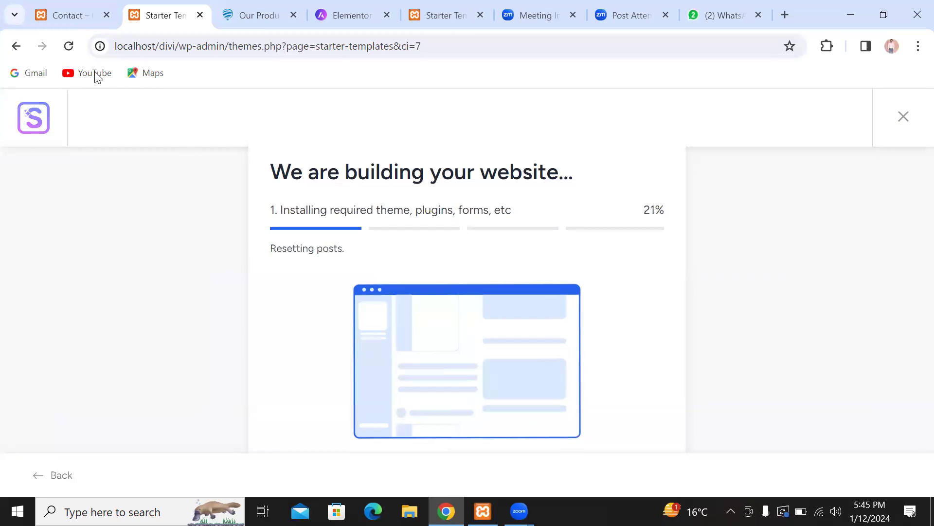
Look through the existing site's Contact page down to its footer, and reopen Contact from the site navigation
key("ctrl+shift+Tab")
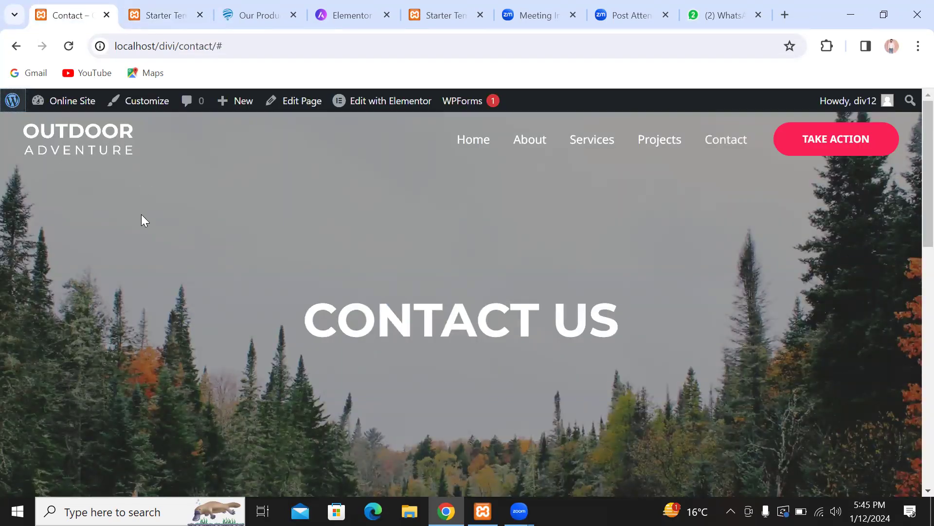
scroll(292, 247, "down", 8)
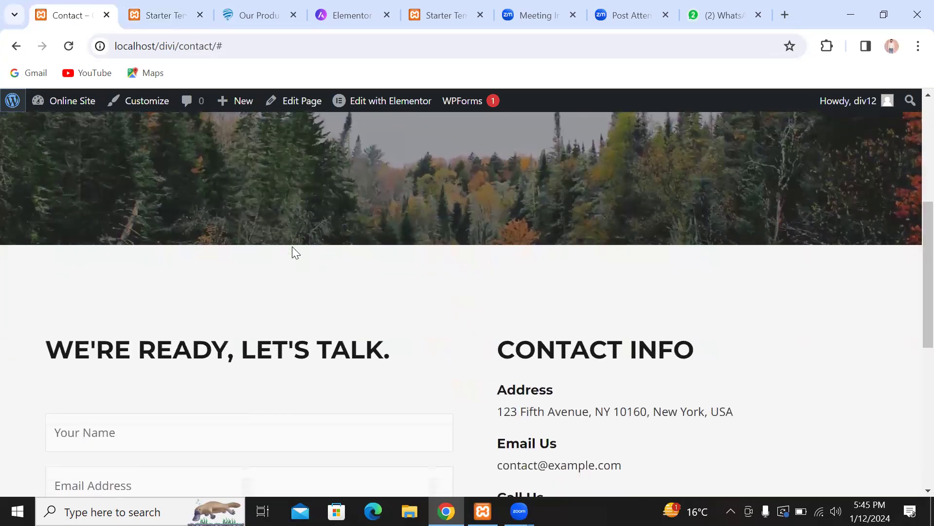
scroll(293, 247, "down", 5)
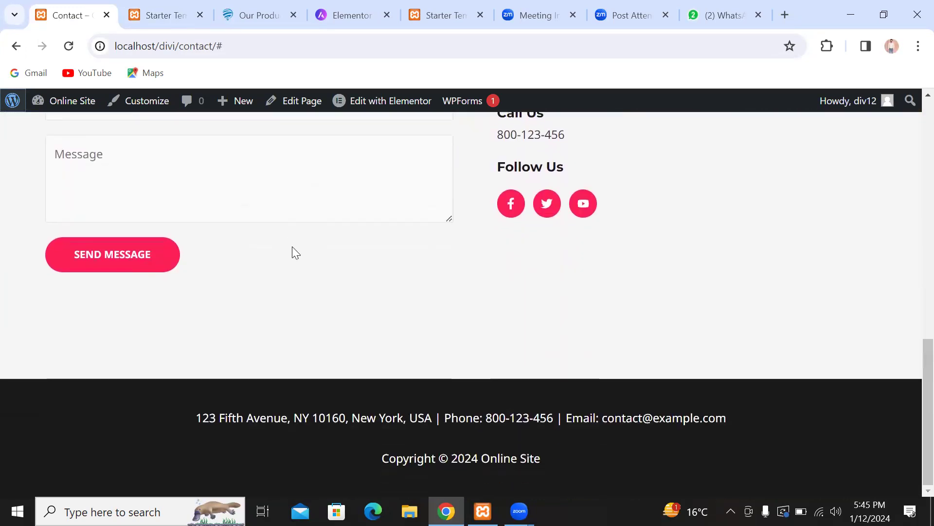
scroll(292, 246, "up", 5)
scroll(292, 253, "up", 8)
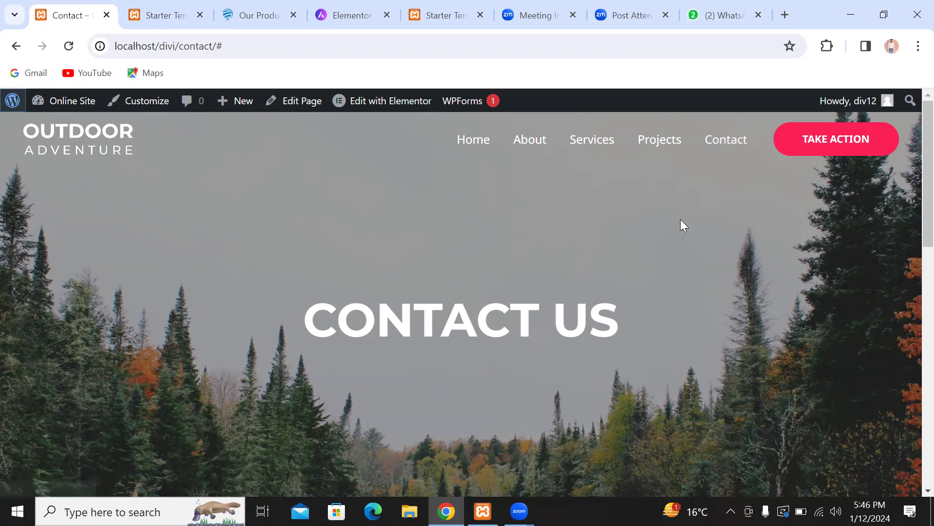
scroll(680, 219, "down", 3)
scroll(681, 219, "down", 7)
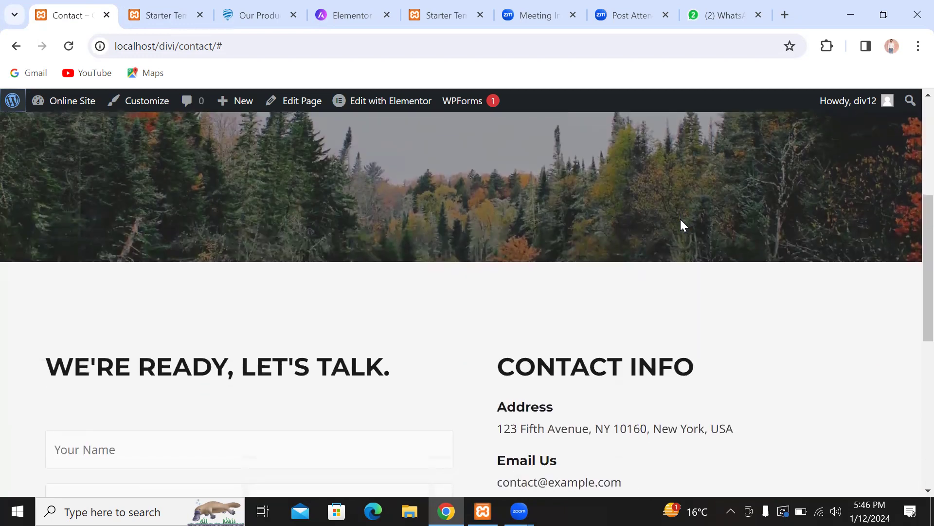
scroll(680, 219, "up", 10)
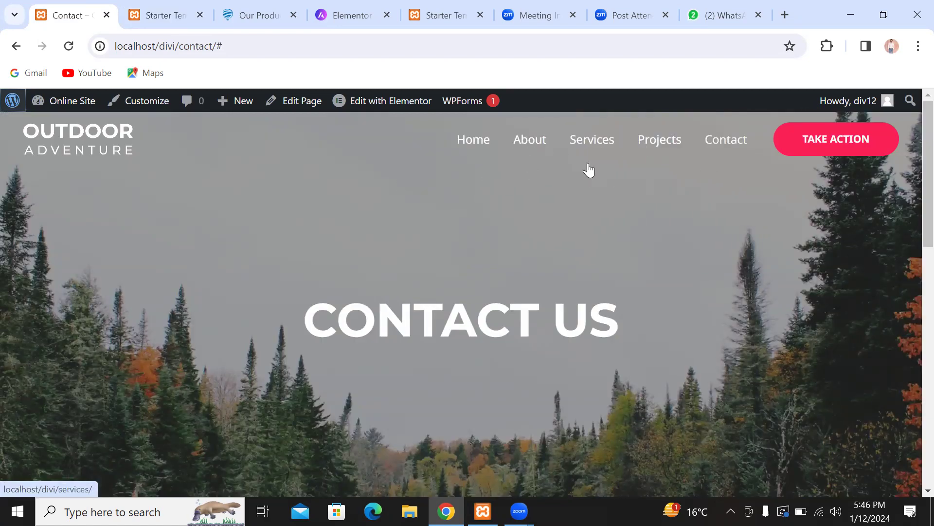
left_click(736, 139)
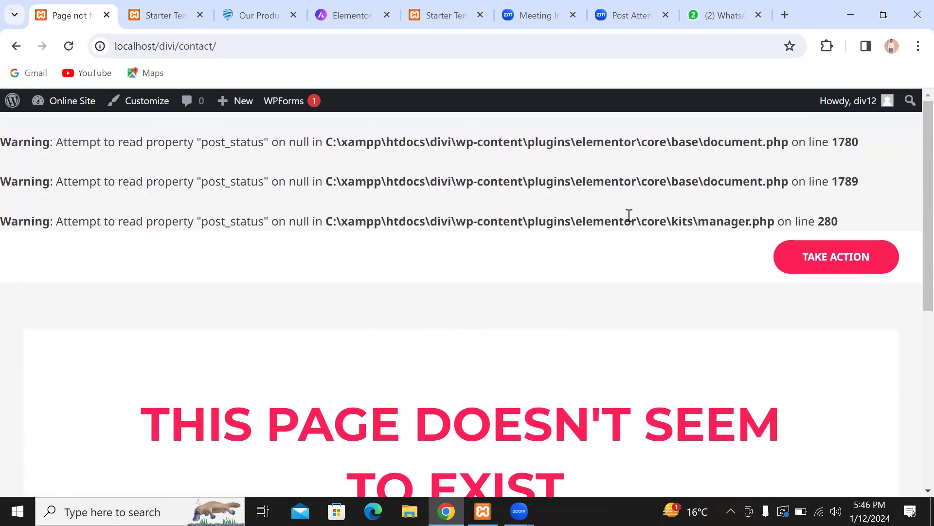
Check the build progress, close the Contact, product, Elementor and spare Starter Templates tabs, and return to the website build
left_click(200, 20)
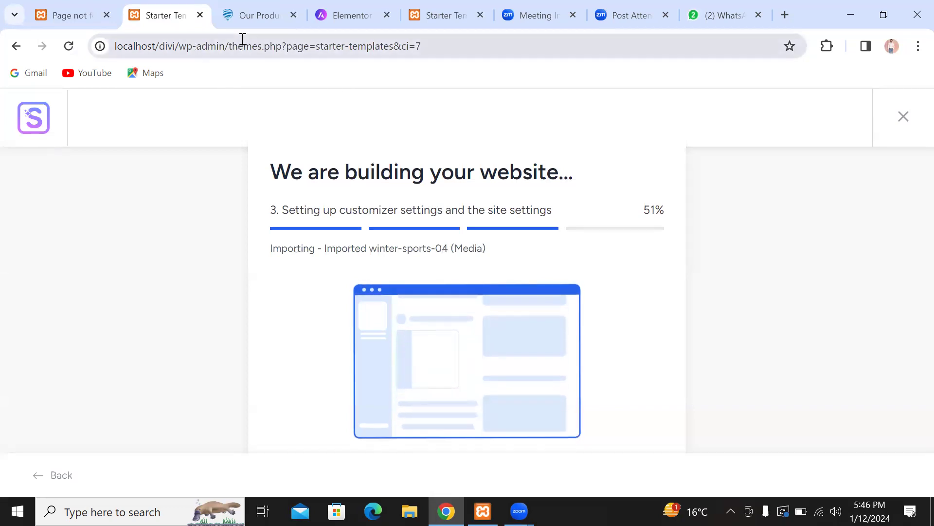
key("ctrl+shift+Tab")
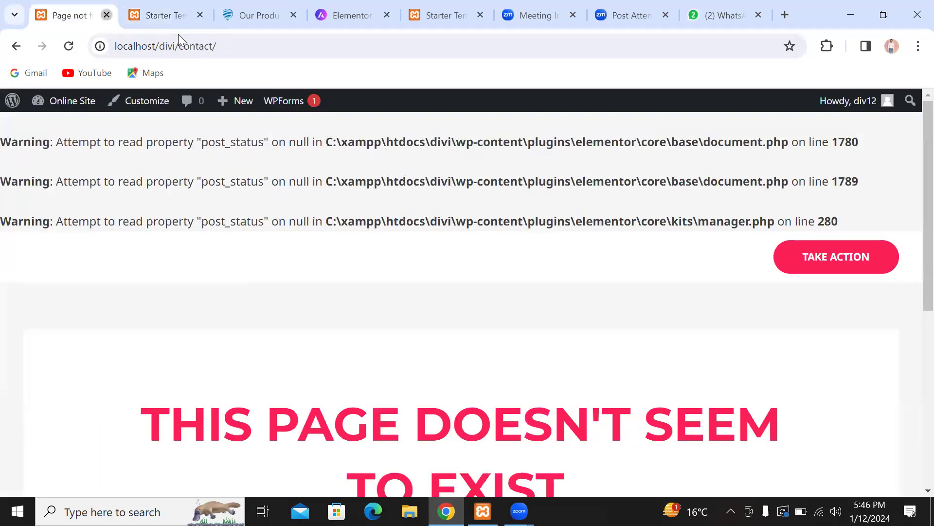
key("ctrl+w")
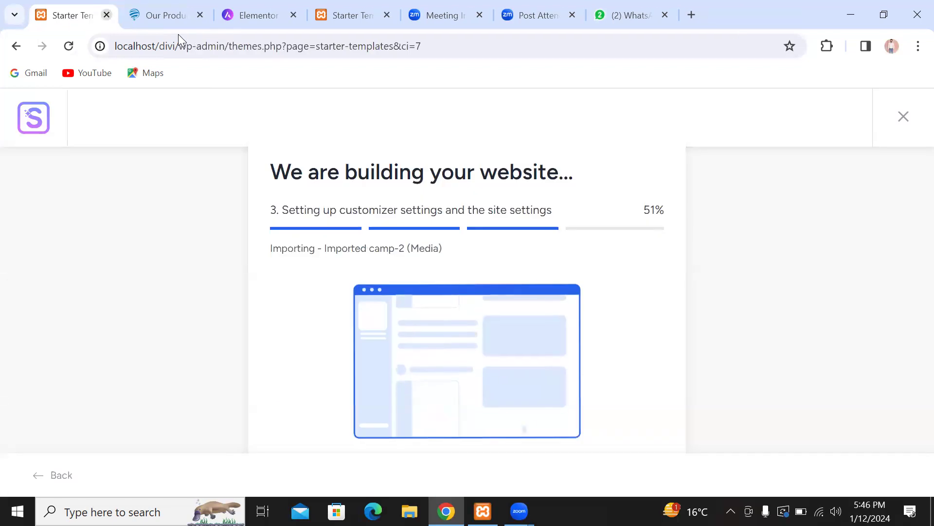
middle_click(155, 19)
middle_click(156, 19)
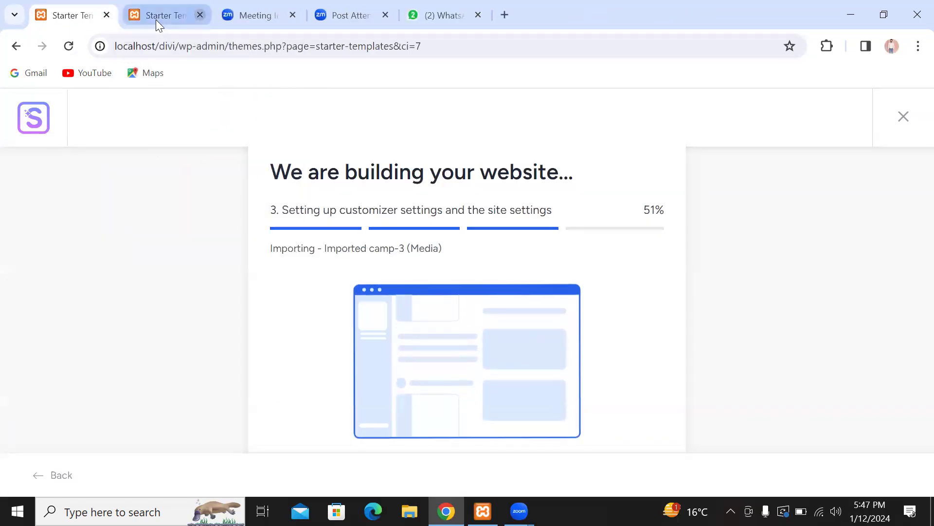
left_click(156, 19)
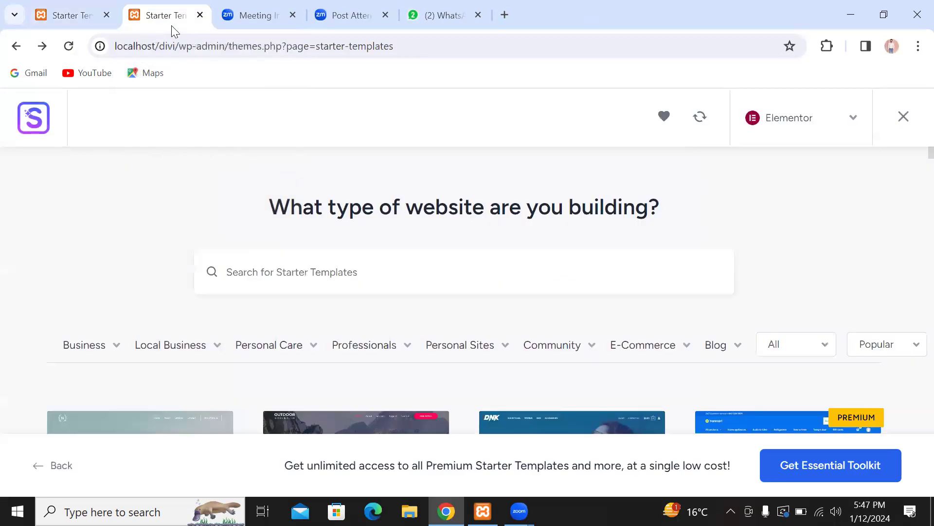
left_click(199, 20)
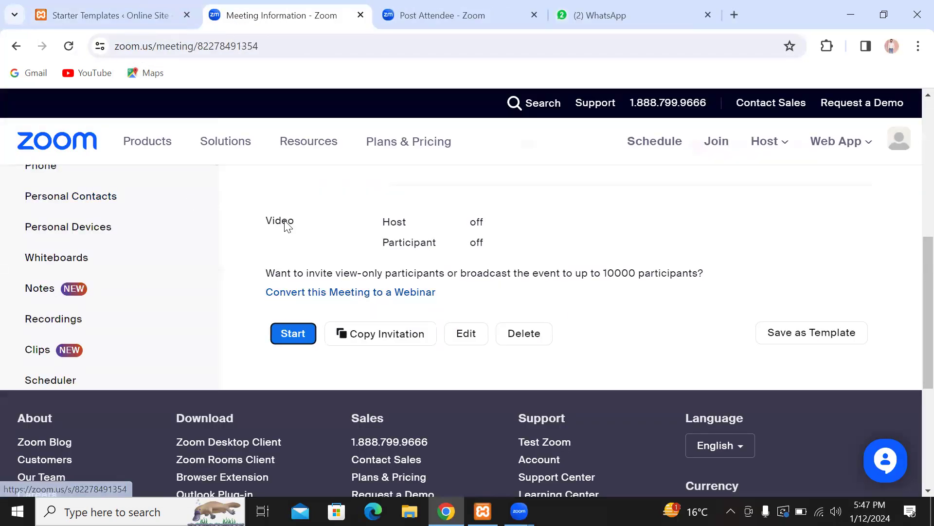
left_click(112, 15)
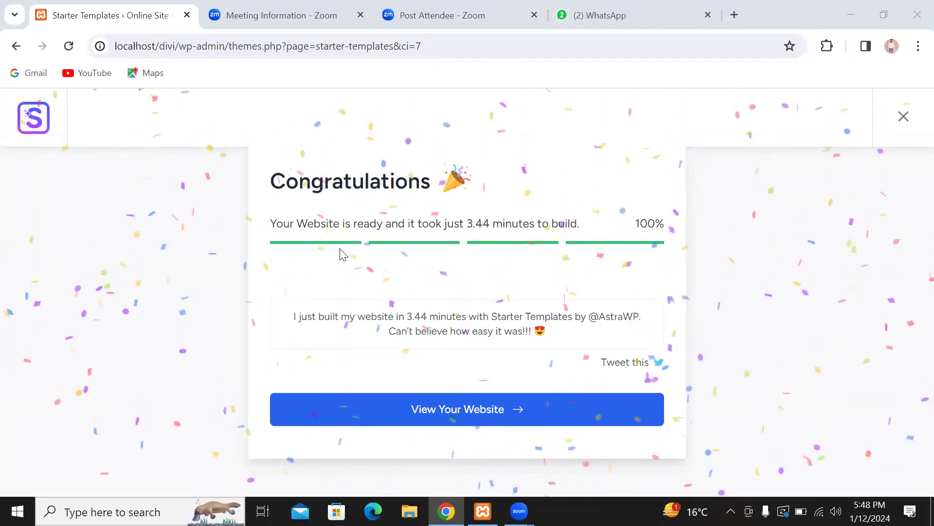
View the finished Outdoor Adventure website and open its About WordPress admin page in a new tab
left_click(422, 410)
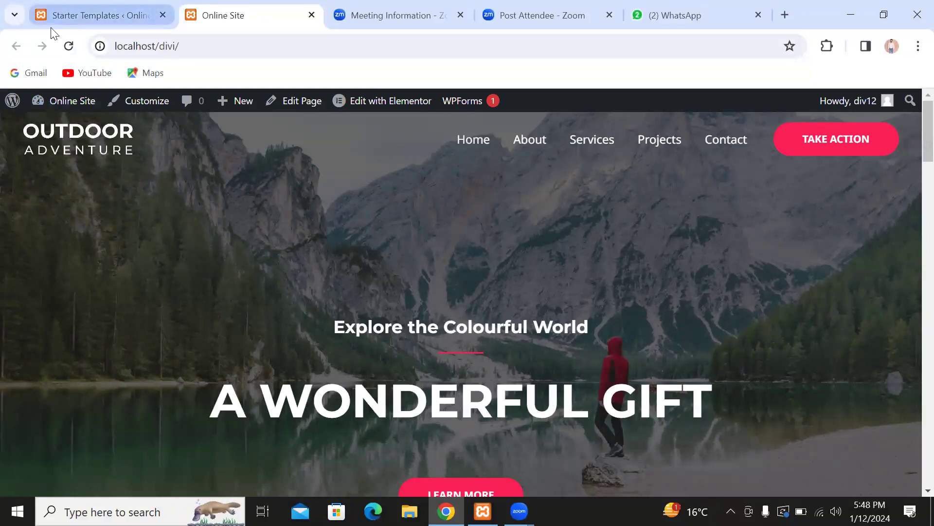
right_click(11, 99)
left_click(47, 113)
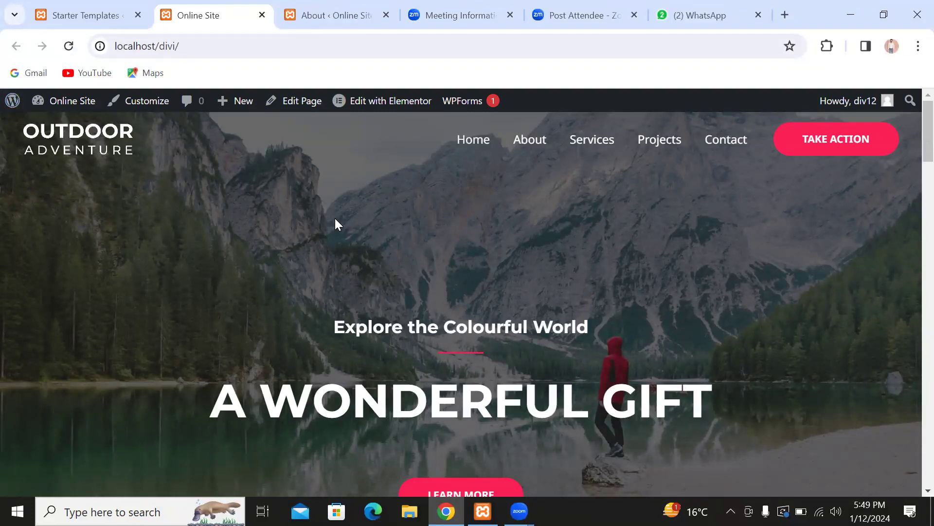
key("ctrl+Tab")
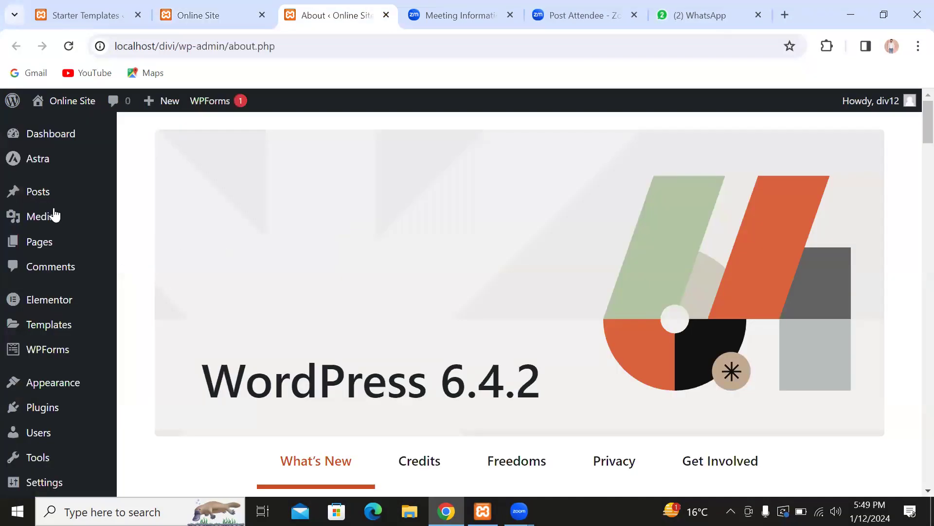
Open the Astra dashboard and look over its welcome page, quick settings and useful plugins
mouse_move(37, 168)
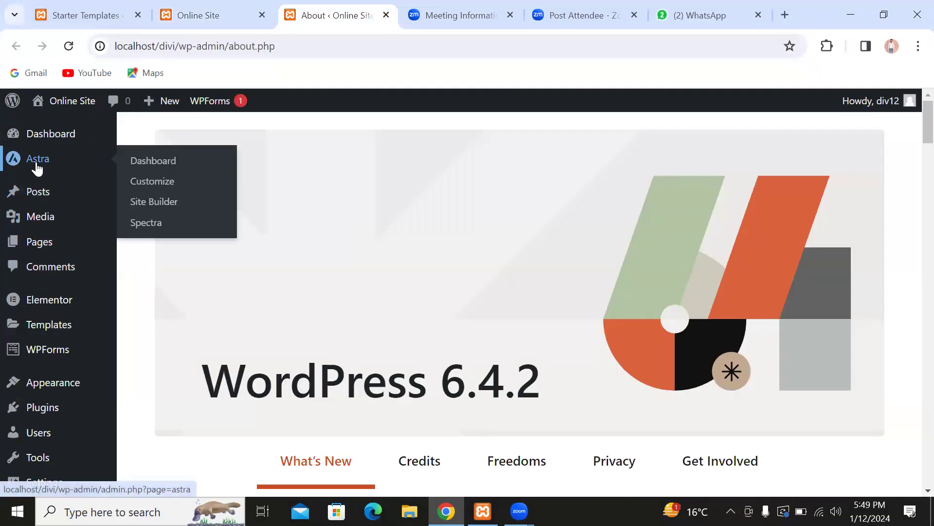
left_click(37, 168)
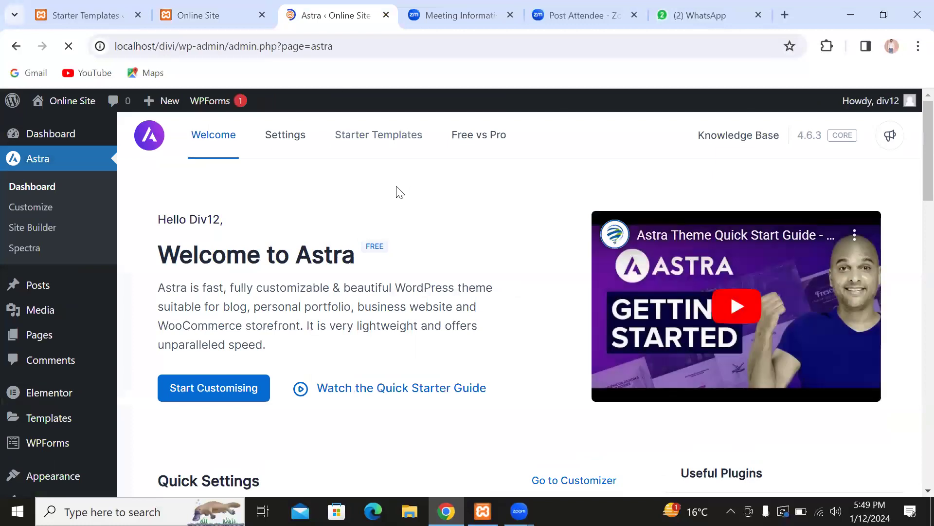
scroll(393, 144, "down", 3)
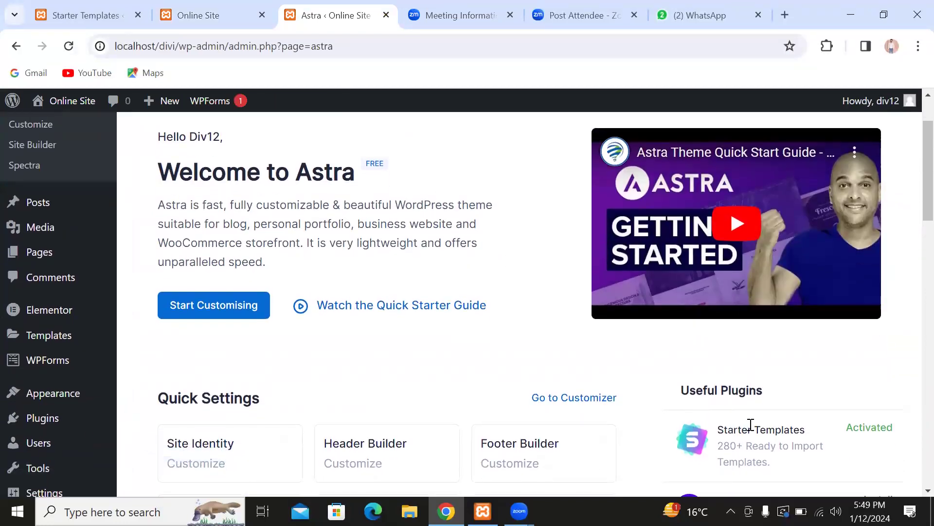
scroll(569, 371, "up", 3)
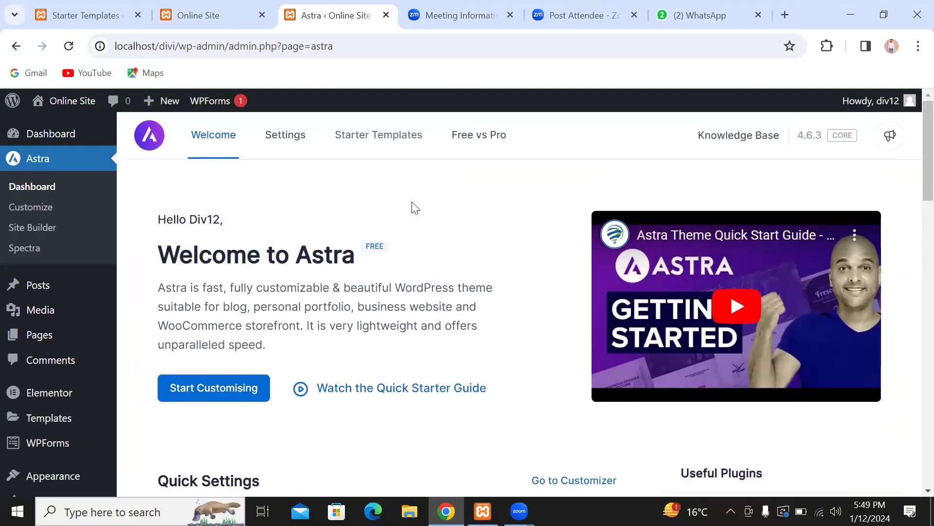
Open the Classic Starter Templates from the Astra dashboard with Elementor as page builder and browse the template library
left_click(361, 146)
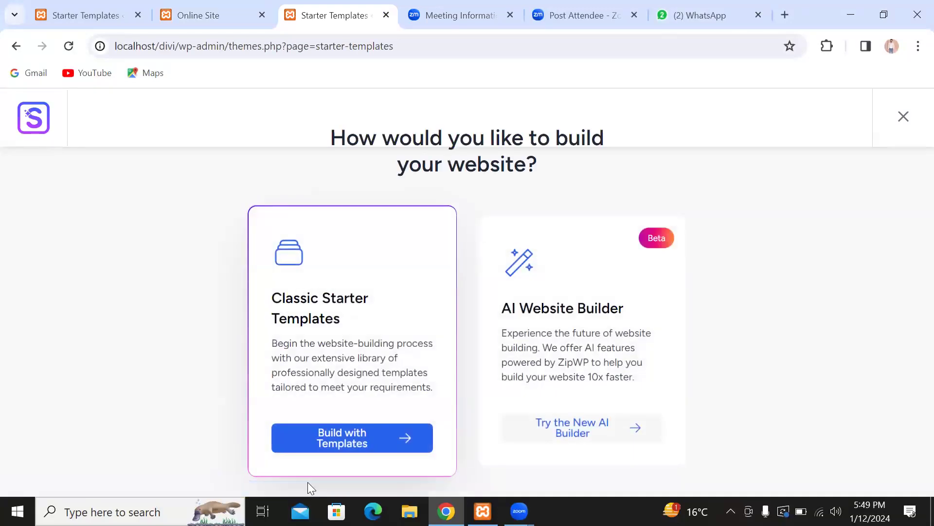
left_click(341, 449)
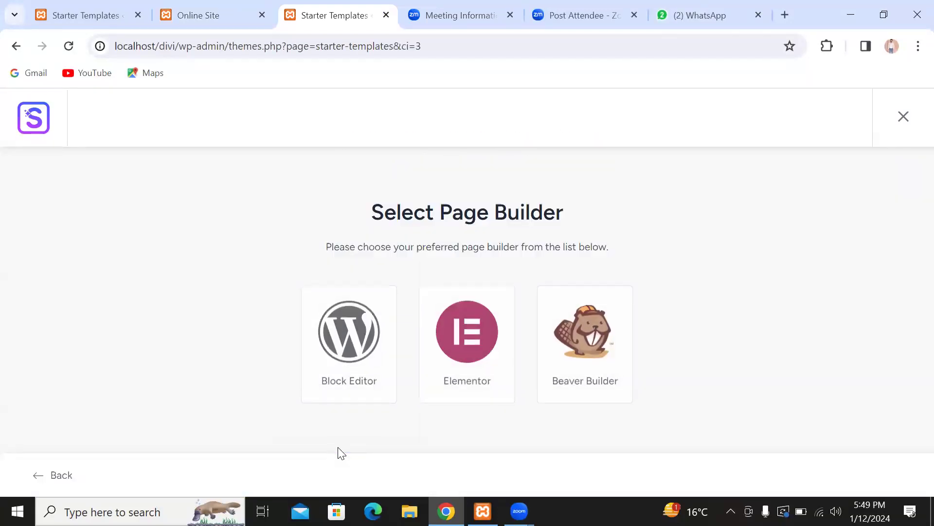
left_click(465, 347)
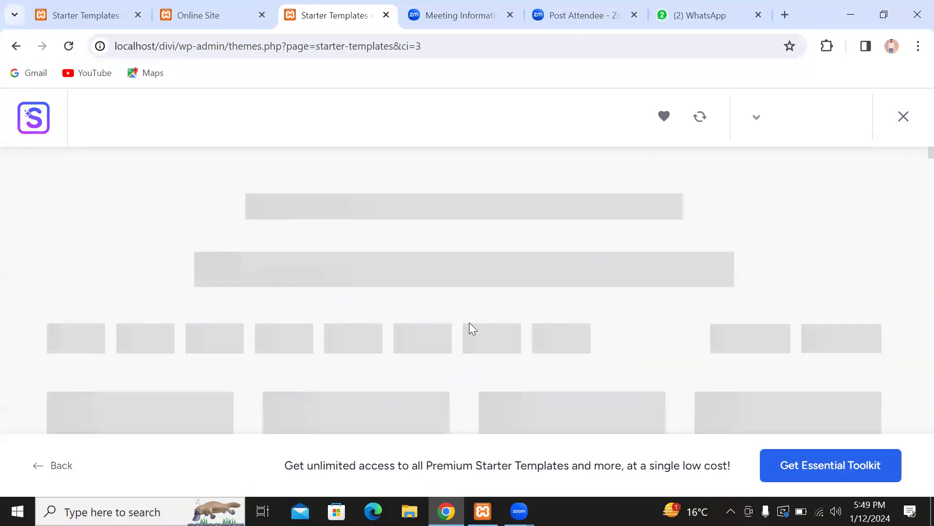
scroll(476, 308, "down", 5)
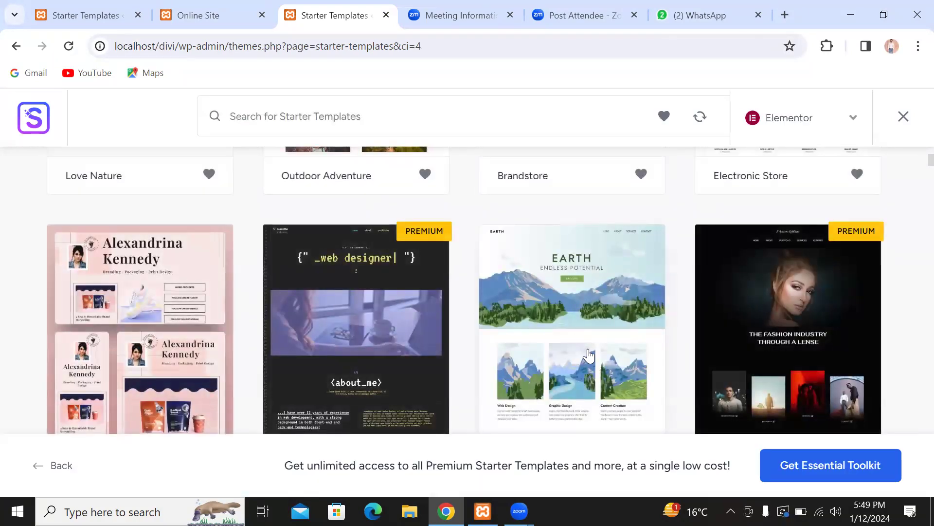
scroll(587, 355, "down", 5)
scroll(589, 355, "down", 4)
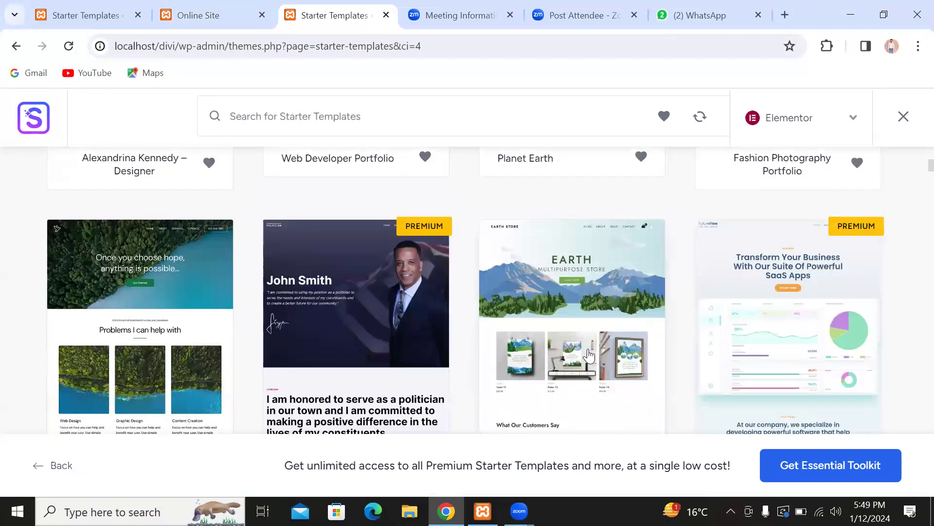
scroll(589, 355, "up", 2)
scroll(588, 357, "down", 3)
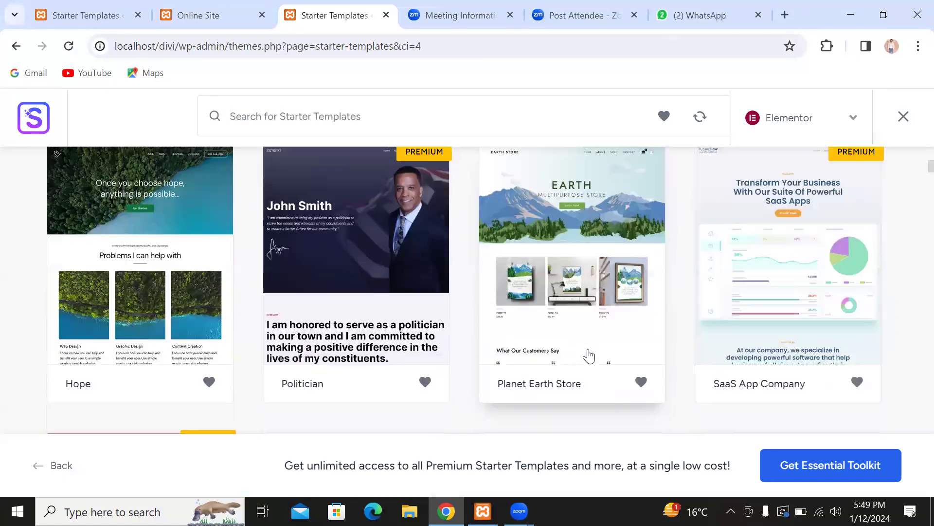
Browse further through the Elementor starter templates and select the free Digital Download Store template
scroll(589, 356, "down", 4)
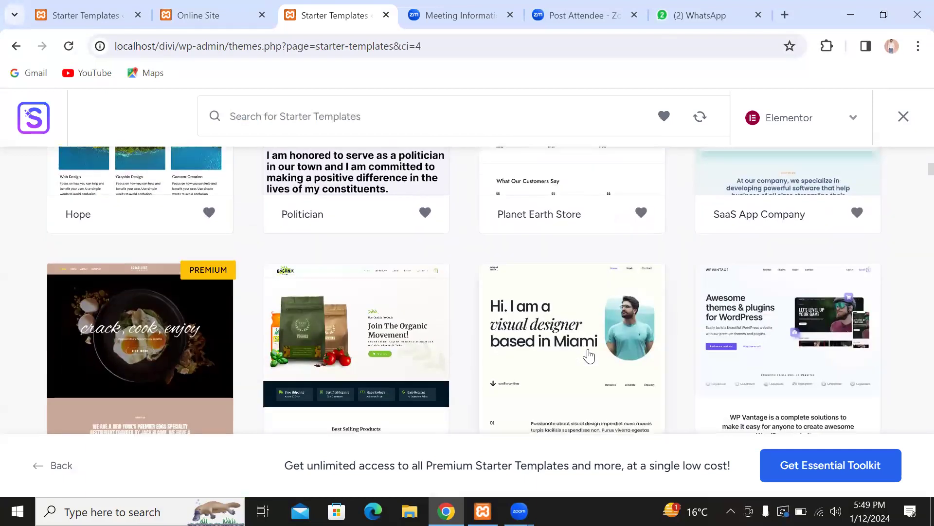
scroll(589, 355, "down", 1)
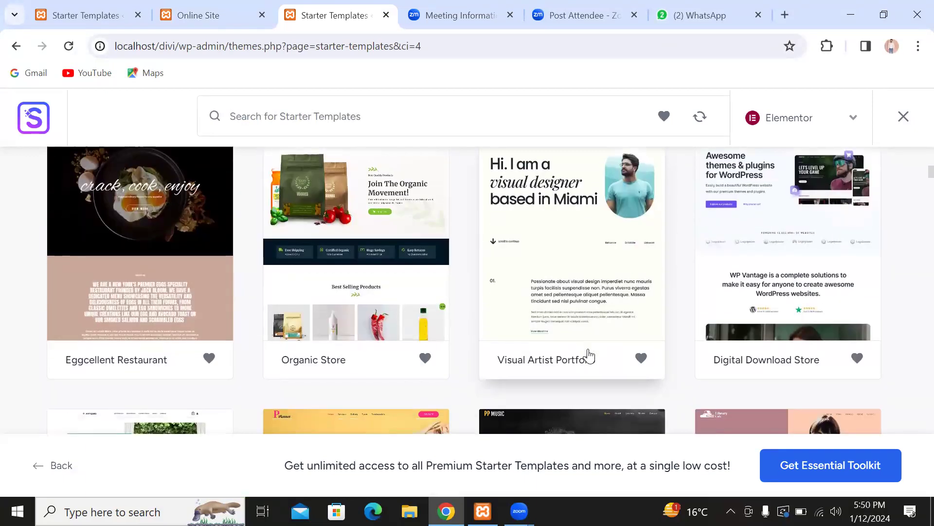
scroll(577, 391, "down", 1)
scroll(577, 390, "up", 1)
scroll(580, 393, "up", 1)
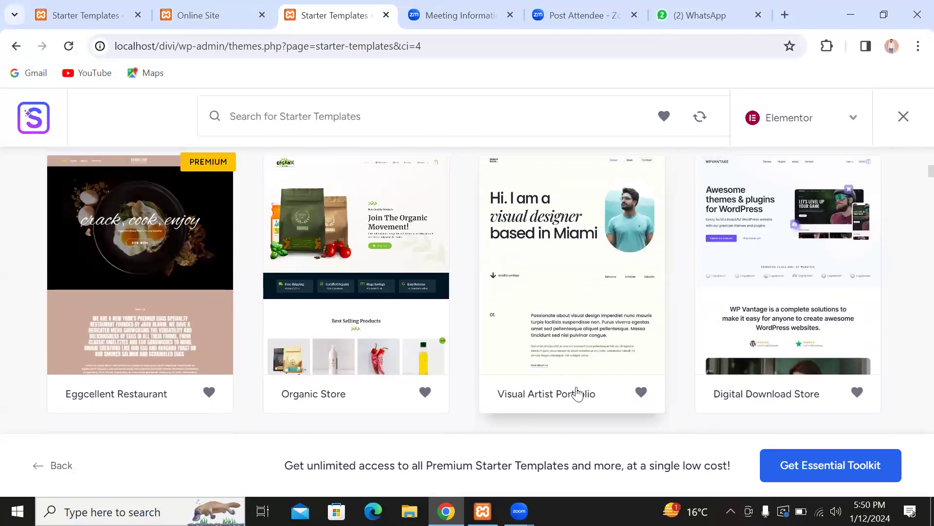
left_click(765, 320)
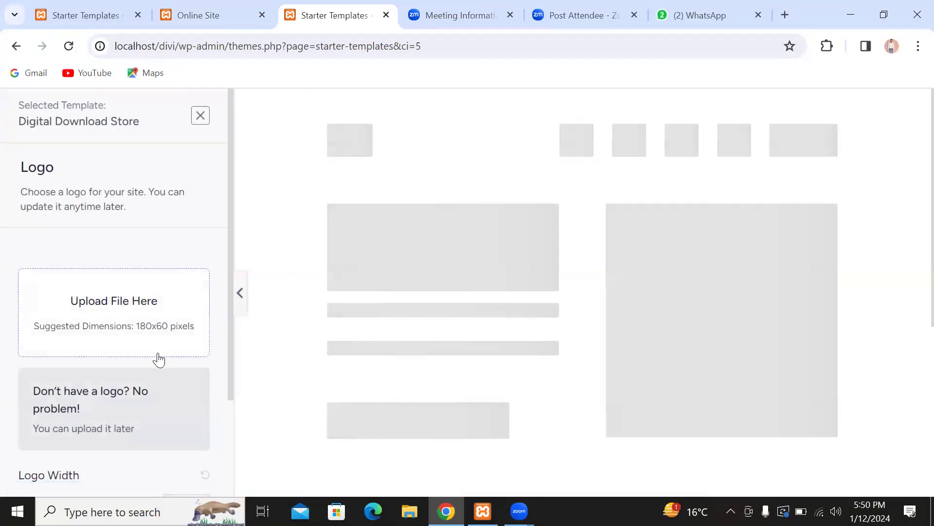
Build the Digital Download Store website without uploading a logo, keeping the default colours, Inter fonts and preselected import options
scroll(156, 359, "down", 3)
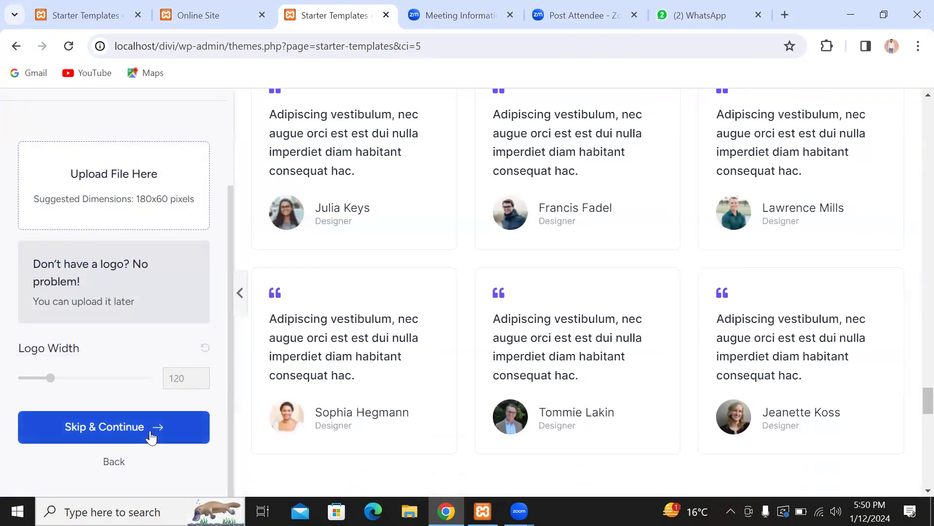
left_click(151, 433)
scroll(150, 430, "down", 4)
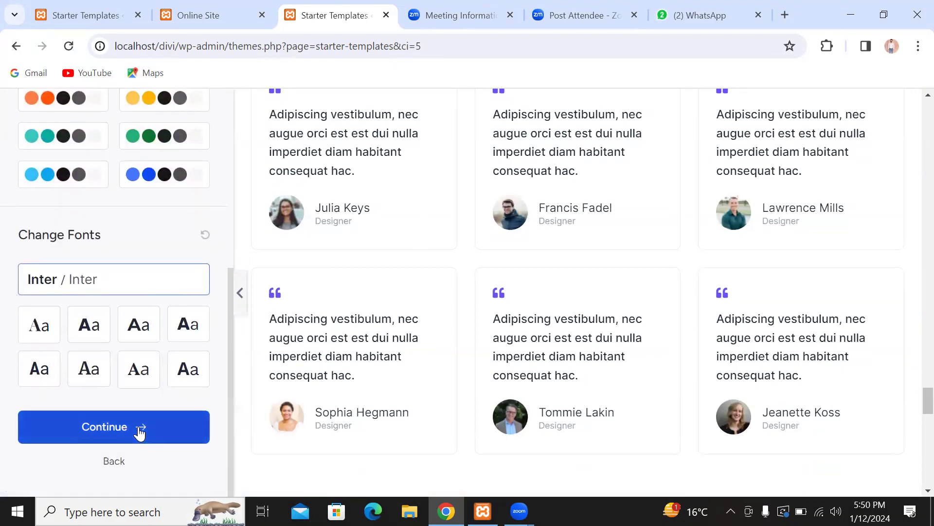
left_click(140, 432)
scroll(399, 387, "down", 5)
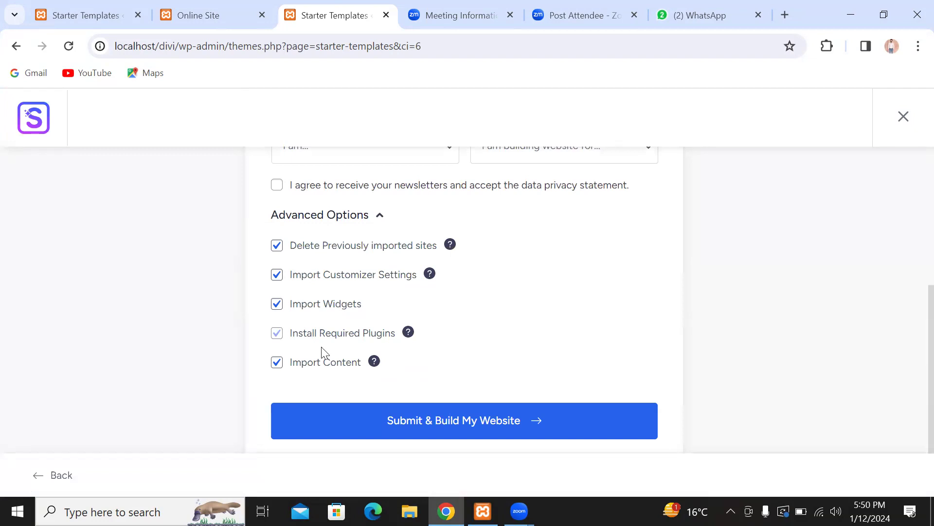
left_click(443, 430)
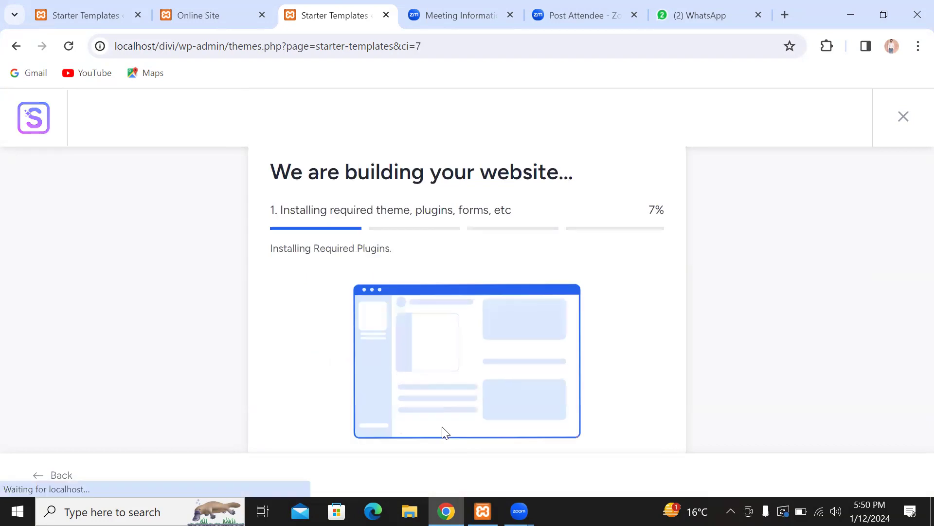